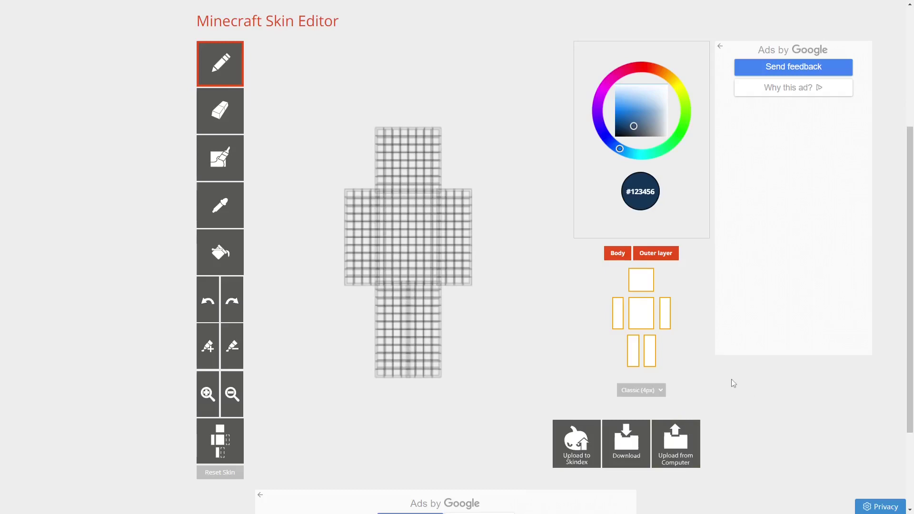
Switch the skin to the Slim (3px) model, then hide and reshow the torso in the preview
{"action": "left_click", "coordinate": [662, 391]}
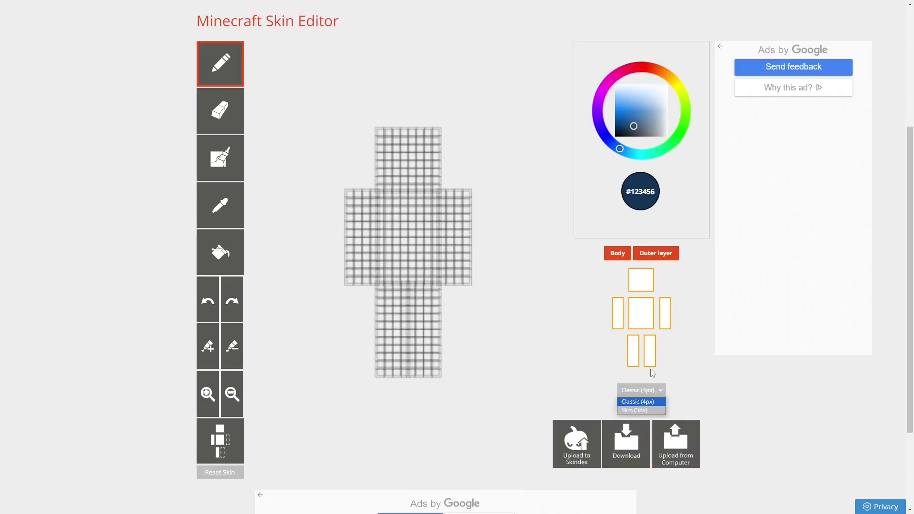
{"action": "left_click", "coordinate": [648, 411]}
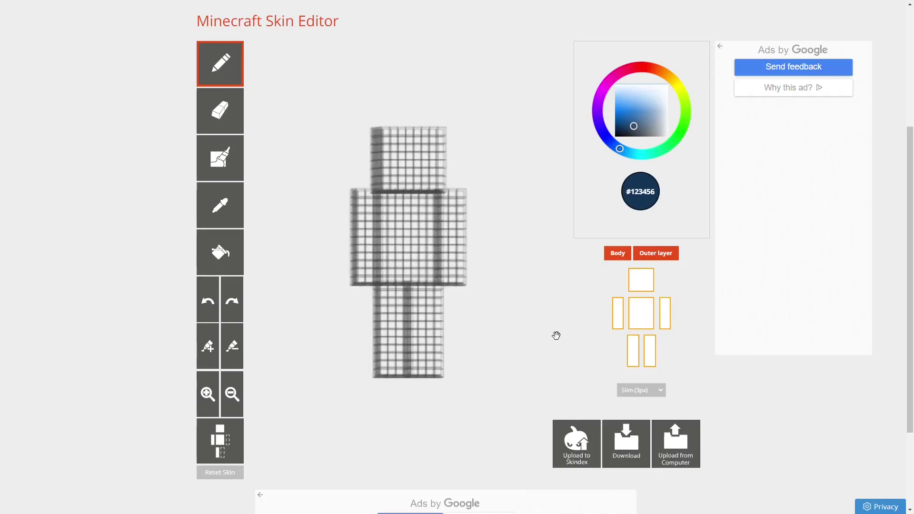
{"action": "left_click", "coordinate": [646, 315]}
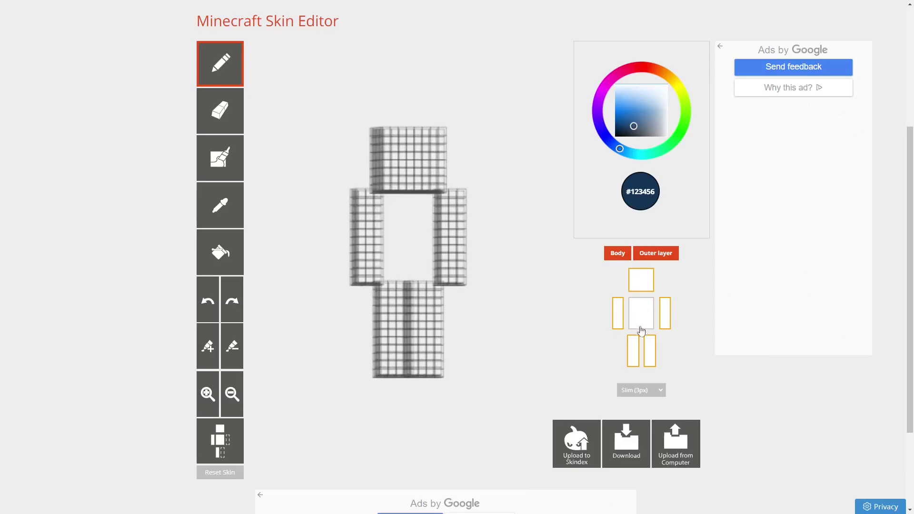
{"action": "left_click", "coordinate": [639, 313]}
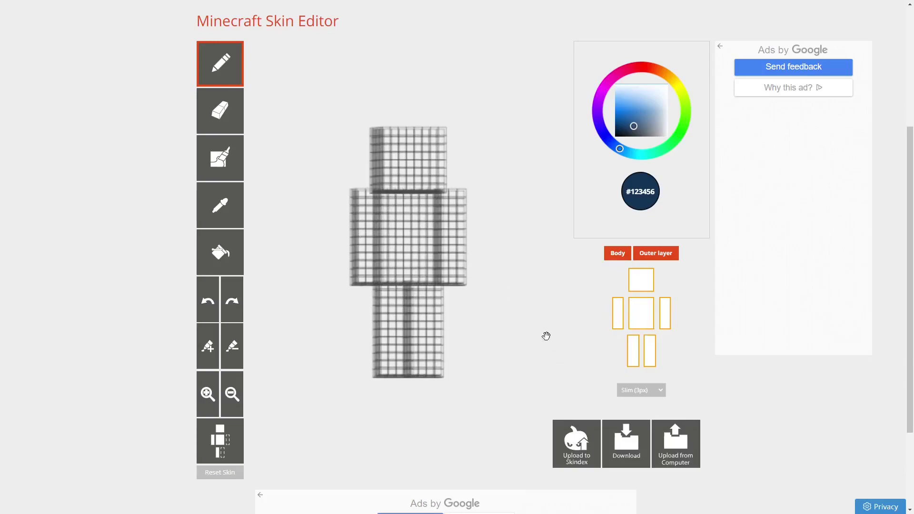
Toggle the inner Body layer and the Outer layer off and back on to preview them
{"action": "left_click", "coordinate": [618, 253]}
{"action": "left_click", "coordinate": [620, 254]}
{"action": "left_click", "coordinate": [649, 255]}
{"action": "left_click", "coordinate": [662, 255]}
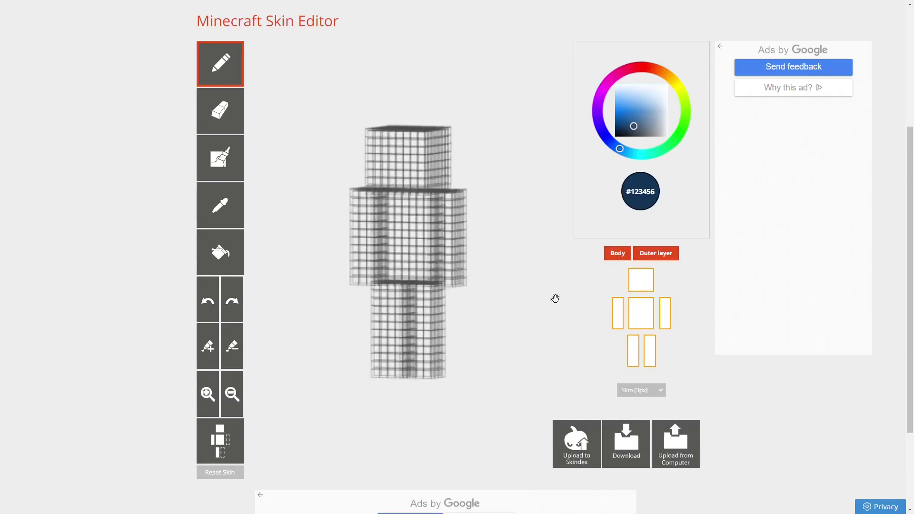
{"action": "left_click", "coordinate": [661, 257]}
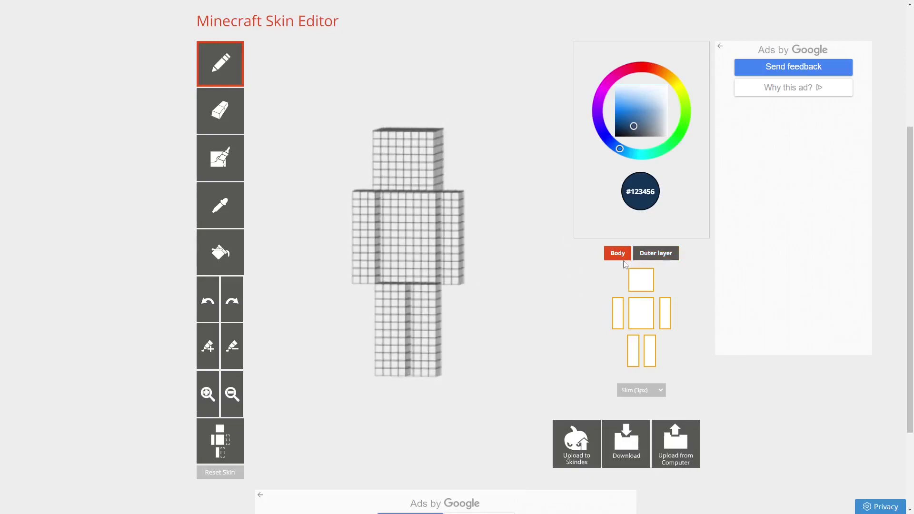
{"action": "left_click", "coordinate": [665, 252]}
{"action": "mouse_move", "coordinate": [537, 321]}
{"action": "left_mouse_down"}
{"action": "mouse_move", "coordinate": [432, 314]}
{"action": "mouse_move", "coordinate": [569, 336]}
{"action": "mouse_move", "coordinate": [534, 321]}
{"action": "mouse_move", "coordinate": [534, 305]}
{"action": "left_mouse_up"}
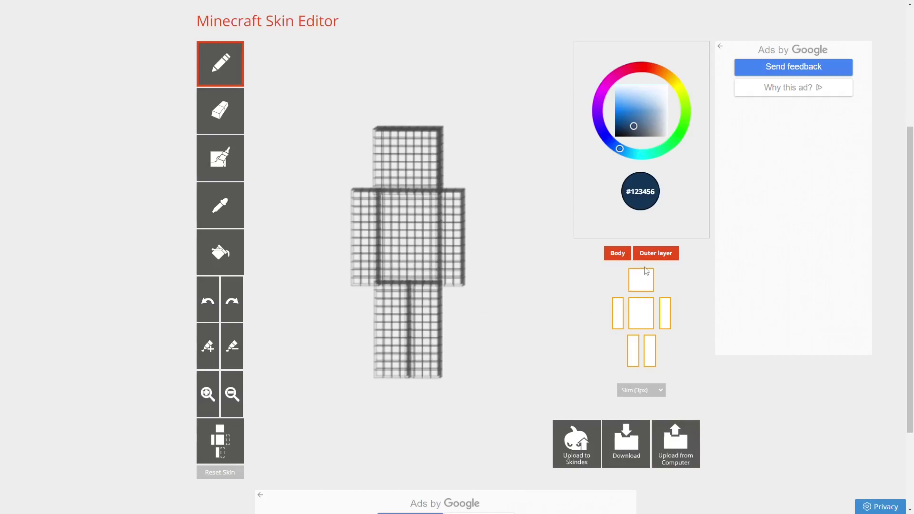
Paint a dark blue #123456 row across the chest and a stroke from the right leg up to the head
{"action": "mouse_move", "coordinate": [532, 322]}
{"action": "left_mouse_down"}
{"action": "mouse_move", "coordinate": [540, 320]}
{"action": "mouse_move", "coordinate": [532, 322]}
{"action": "left_mouse_up"}
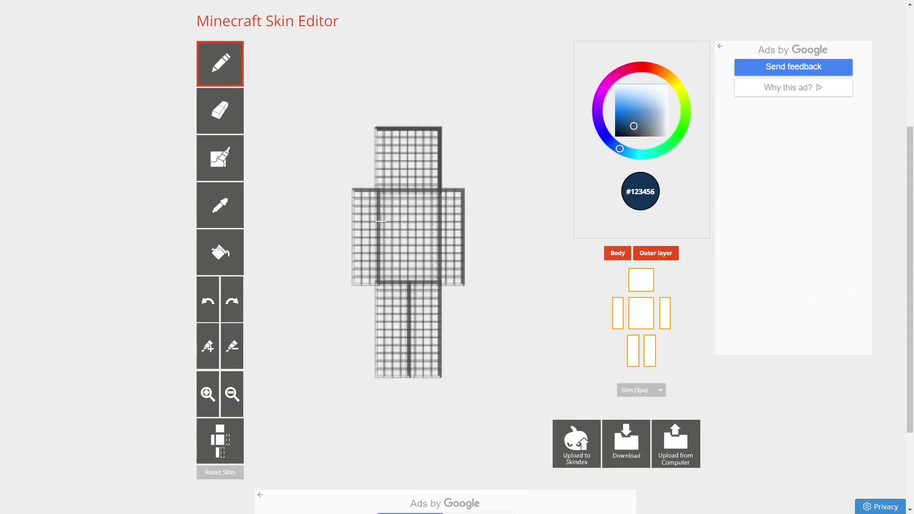
{"action": "mouse_move", "coordinate": [380, 219]}
{"action": "left_mouse_down"}
{"action": "mouse_move", "coordinate": [435, 224]}
{"action": "mouse_move", "coordinate": [389, 241]}
{"action": "mouse_move", "coordinate": [421, 253]}
{"action": "mouse_move", "coordinate": [393, 263]}
{"action": "mouse_move", "coordinate": [395, 280]}
{"action": "mouse_move", "coordinate": [414, 280]}
{"action": "mouse_move", "coordinate": [418, 293]}
{"action": "mouse_move", "coordinate": [396, 299]}
{"action": "mouse_move", "coordinate": [404, 329]}
{"action": "mouse_move", "coordinate": [419, 339]}
{"action": "mouse_move", "coordinate": [403, 350]}
{"action": "mouse_move", "coordinate": [416, 350]}
{"action": "mouse_move", "coordinate": [433, 303]}
{"action": "mouse_move", "coordinate": [435, 246]}
{"action": "mouse_move", "coordinate": [452, 236]}
{"action": "mouse_move", "coordinate": [427, 211]}
{"action": "mouse_move", "coordinate": [385, 209]}
{"action": "left_mouse_up"}
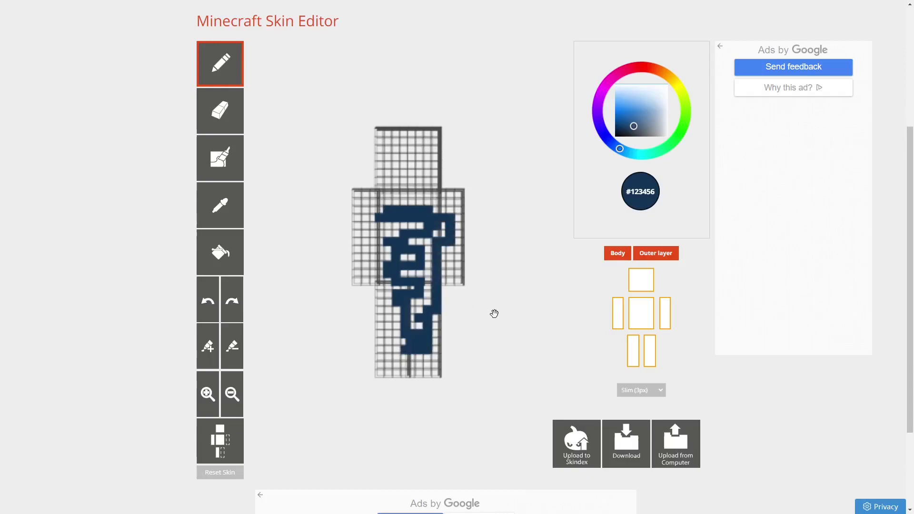
{"action": "mouse_move", "coordinate": [497, 315]}
{"action": "left_mouse_down"}
{"action": "mouse_move", "coordinate": [517, 332]}
{"action": "mouse_move", "coordinate": [360, 331]}
{"action": "mouse_move", "coordinate": [521, 329]}
{"action": "mouse_move", "coordinate": [354, 331]}
{"action": "left_mouse_up"}
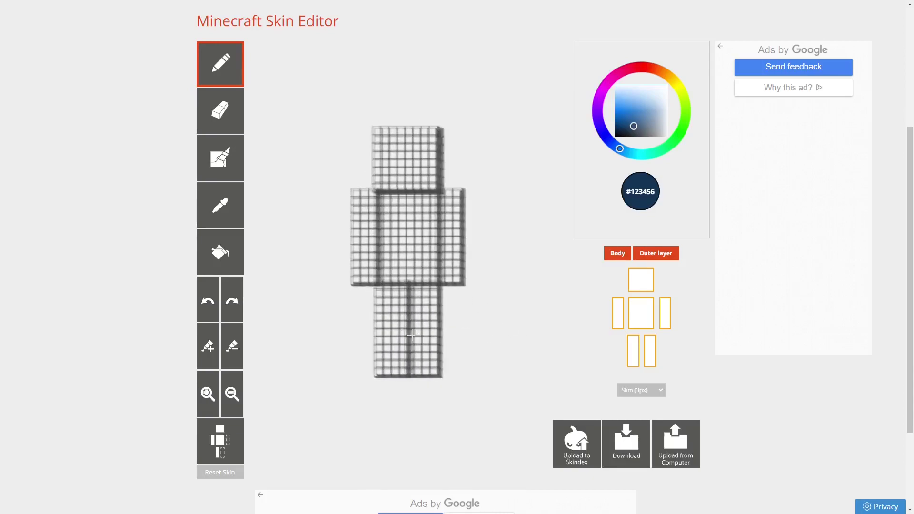
{"action": "left_click", "coordinate": [418, 357]}
{"action": "left_click_drag", "start_coordinate": [418, 358], "coordinate": [417, 141]}
Paint a dark blue column from head to legs, then turn the model to check its sides
{"action": "left_click_drag", "start_coordinate": [484, 292], "coordinate": [498, 306]}
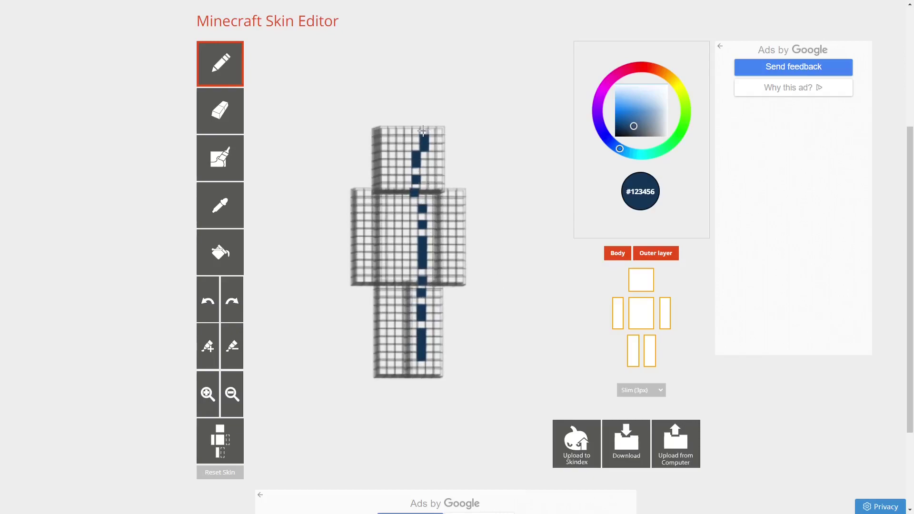
{"action": "left_click_drag", "start_coordinate": [514, 312], "coordinate": [496, 309]}
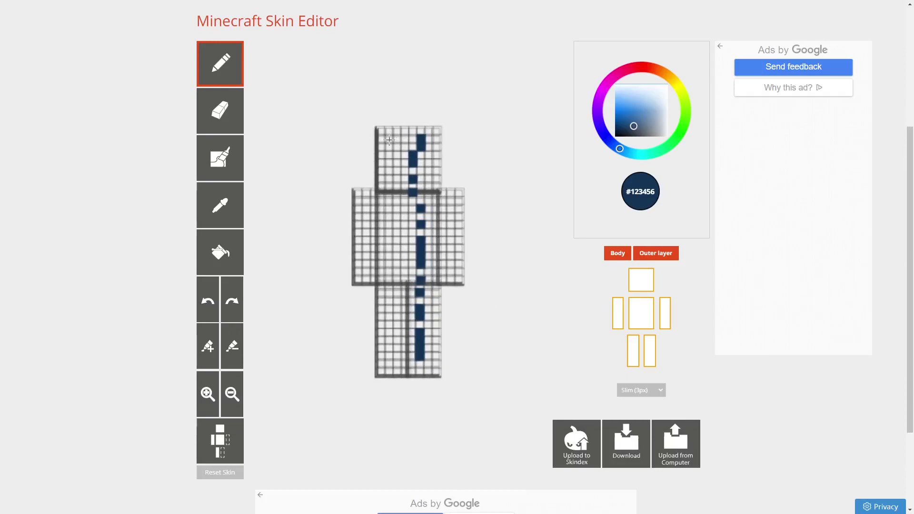
{"action": "mouse_move", "coordinate": [389, 140]}
{"action": "left_mouse_down"}
{"action": "mouse_move", "coordinate": [395, 376]}
{"action": "mouse_move", "coordinate": [395, 320]}
{"action": "left_mouse_up"}
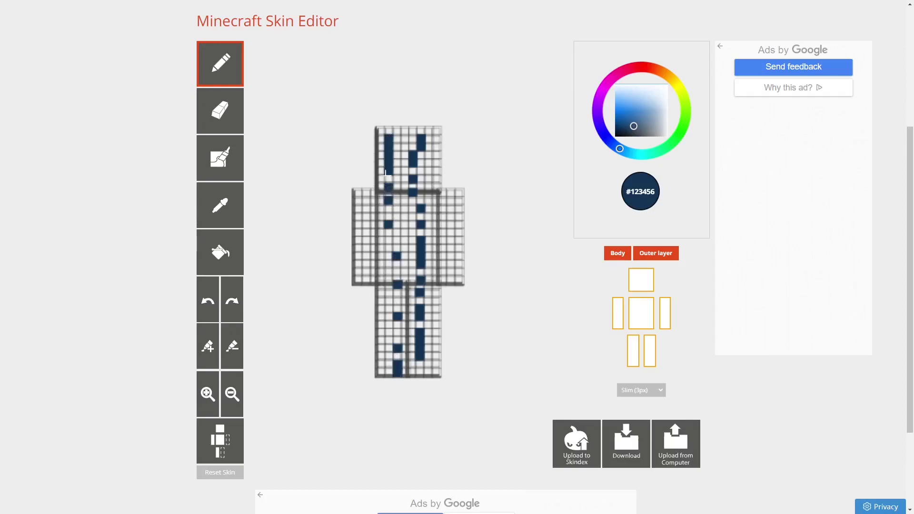
{"action": "mouse_move", "coordinate": [313, 378]}
{"action": "left_mouse_down"}
{"action": "mouse_move", "coordinate": [394, 379]}
{"action": "mouse_move", "coordinate": [403, 365]}
{"action": "mouse_move", "coordinate": [414, 2]}
{"action": "left_mouse_up"}
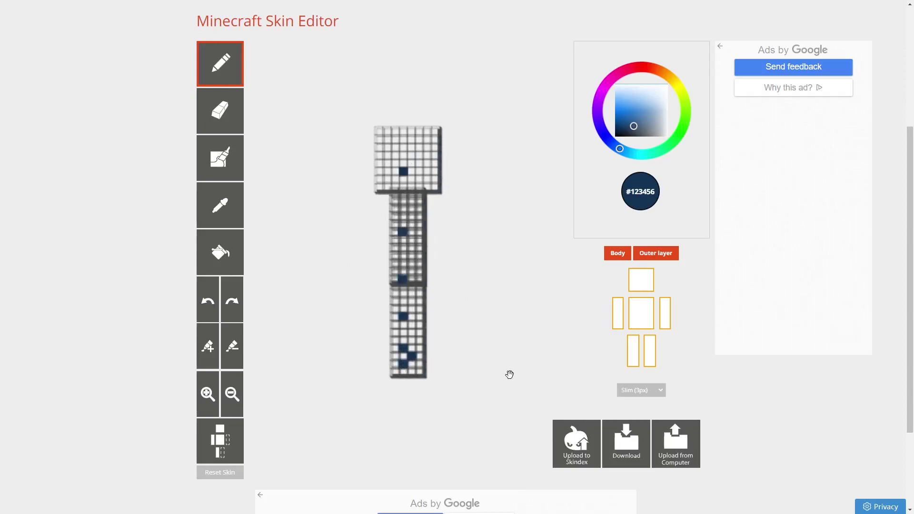
{"action": "mouse_move", "coordinate": [467, 375]}
{"action": "left_mouse_down"}
{"action": "mouse_move", "coordinate": [336, 380]}
{"action": "mouse_move", "coordinate": [487, 373]}
{"action": "mouse_move", "coordinate": [476, 389]}
{"action": "mouse_move", "coordinate": [468, 385]}
{"action": "left_mouse_up"}
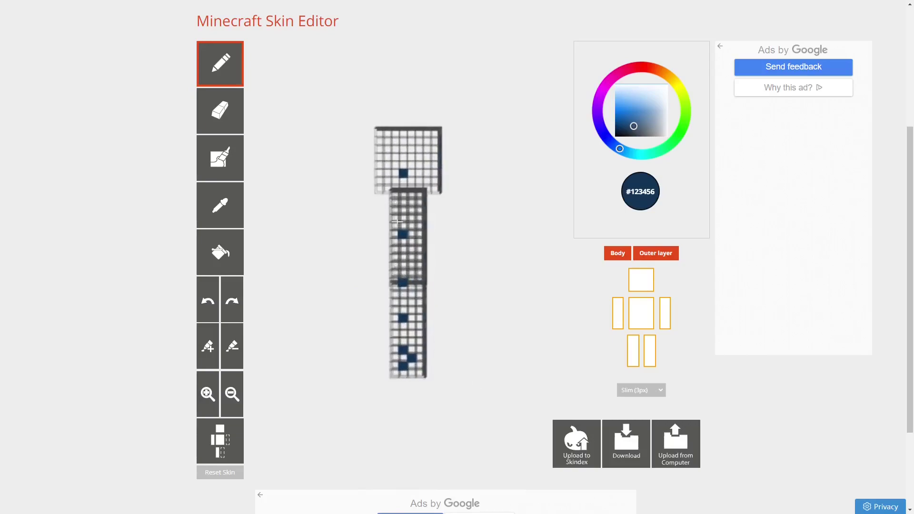
{"action": "left_click_drag", "start_coordinate": [544, 320], "coordinate": [521, 328]}
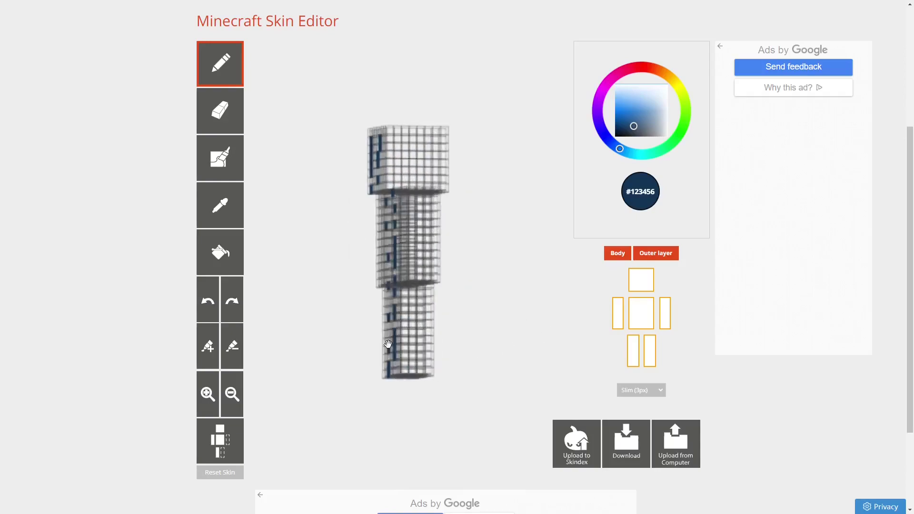
{"action": "left_click_drag", "start_coordinate": [387, 344], "coordinate": [368, 326]}
From a side view, paint a dark blue line across the head
{"action": "scroll", "coordinate": [514, 219], "scroll_direction": "down", "scroll_amount": 1}
{"action": "left_click_drag", "start_coordinate": [911, 262], "coordinate": [912, 238]}
{"action": "mouse_move", "coordinate": [494, 315]}
{"action": "left_mouse_down"}
{"action": "mouse_move", "coordinate": [349, 308]}
{"action": "mouse_move", "coordinate": [516, 313]}
{"action": "mouse_move", "coordinate": [503, 306]}
{"action": "left_mouse_up"}
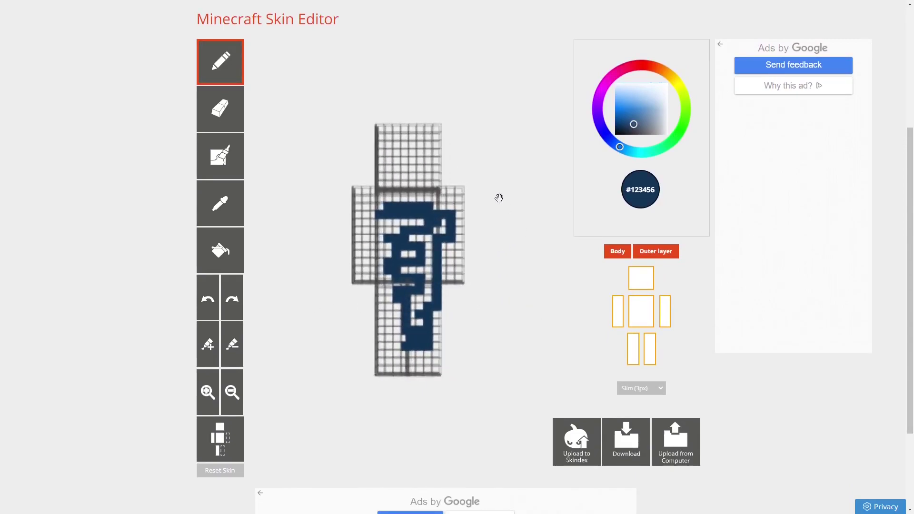
{"action": "left_click_drag", "start_coordinate": [521, 262], "coordinate": [457, 272]}
{"action": "left_click_drag", "start_coordinate": [435, 149], "coordinate": [403, 149]}
{"action": "left_click_drag", "start_coordinate": [495, 196], "coordinate": [437, 157]}
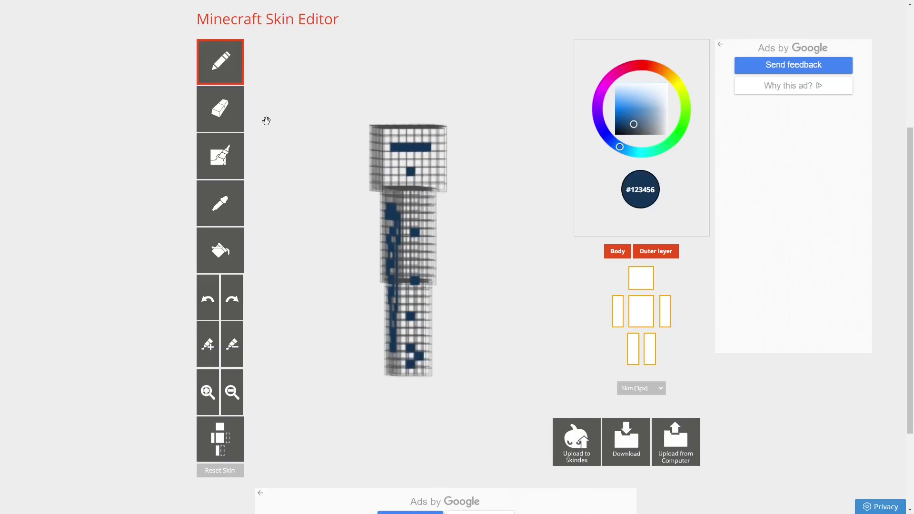
{"action": "left_click", "coordinate": [240, 101]}
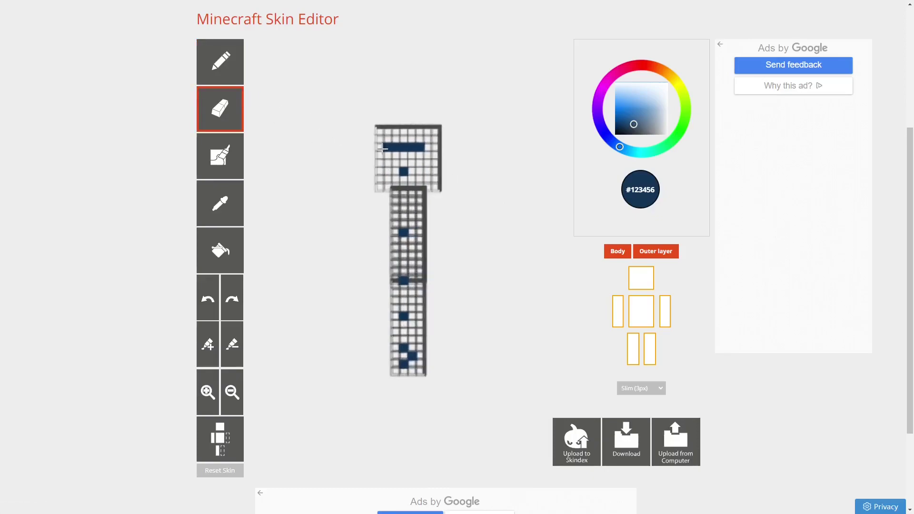
Erase the blue bar across the head and the blue pixels down the centre of the body
{"action": "left_click_drag", "start_coordinate": [431, 143], "coordinate": [383, 147]}
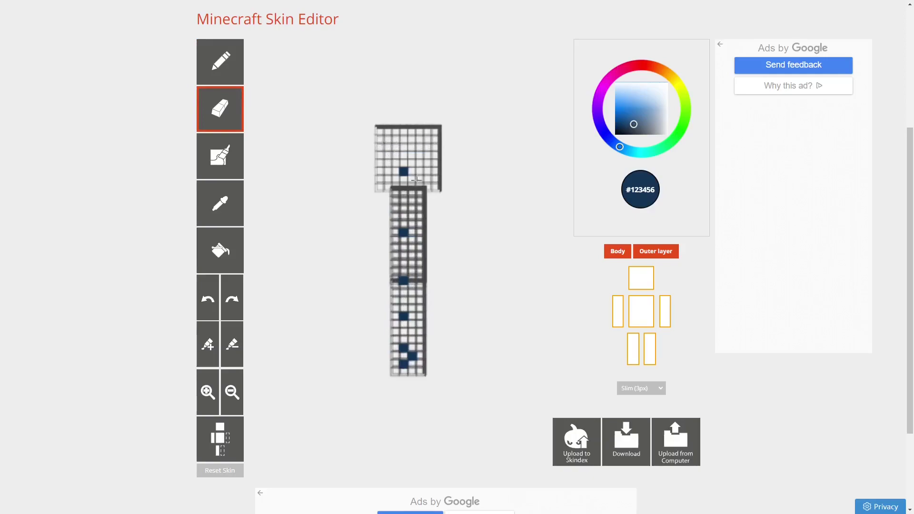
{"action": "left_click", "coordinate": [403, 172]}
{"action": "left_click", "coordinate": [403, 232]}
{"action": "left_click", "coordinate": [403, 281]}
{"action": "left_click", "coordinate": [404, 316]}
{"action": "left_click", "coordinate": [403, 349]}
{"action": "left_click", "coordinate": [403, 364]}
{"action": "left_click", "coordinate": [412, 356]}
From the front view, erase the blue pixels on the legs and the right-leg column
{"action": "left_click_drag", "start_coordinate": [544, 384], "coordinate": [459, 388]}
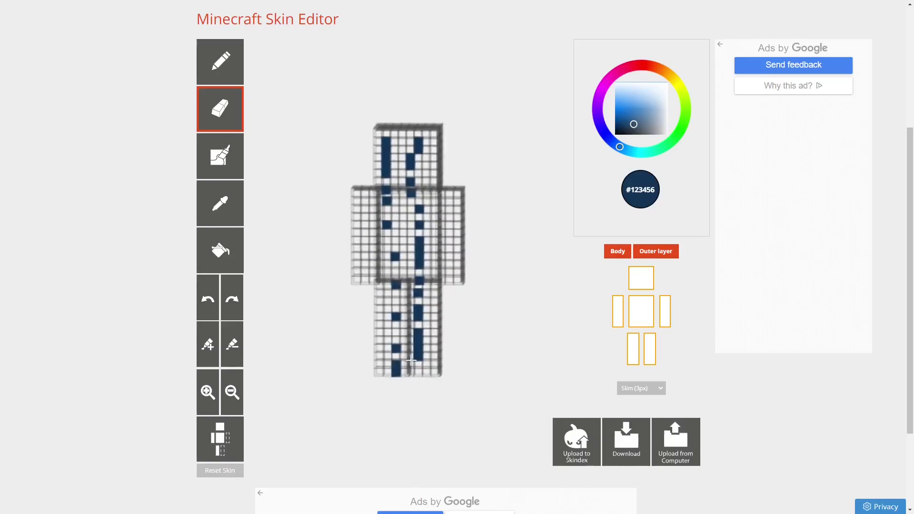
{"action": "left_click", "coordinate": [397, 369]}
{"action": "left_click", "coordinate": [397, 318]}
{"action": "left_click", "coordinate": [396, 349]}
{"action": "left_click", "coordinate": [418, 293]}
{"action": "left_click", "coordinate": [418, 352]}
{"action": "left_click", "coordinate": [418, 342]}
{"action": "left_click", "coordinate": [418, 331]}
{"action": "left_click", "coordinate": [418, 358]}
{"action": "left_click", "coordinate": [418, 317]}
{"action": "left_click", "coordinate": [395, 257]}
{"action": "left_click", "coordinate": [396, 284]}
Erase the blue column running up the body
{"action": "left_click", "coordinate": [419, 249]}
{"action": "left_click", "coordinate": [419, 241]}
{"action": "left_click", "coordinate": [419, 265]}
{"action": "left_click", "coordinate": [419, 281]}
{"action": "left_click", "coordinate": [418, 257]}
{"action": "left_click", "coordinate": [419, 226]}
{"action": "left_click", "coordinate": [419, 209]}
{"action": "left_click", "coordinate": [385, 224]}
Erase the left blue column on head and body, the middle-column pixels, and remaining body and leg pixels
{"action": "left_click", "coordinate": [385, 190]}
{"action": "left_click", "coordinate": [386, 176]}
{"action": "left_click", "coordinate": [386, 168]}
{"action": "left_click", "coordinate": [387, 203]}
{"action": "left_click", "coordinate": [386, 147]}
{"action": "left_click", "coordinate": [386, 139]}
{"action": "left_click", "coordinate": [385, 162]}
{"action": "left_click", "coordinate": [386, 157]}
{"action": "left_click", "coordinate": [411, 161]}
{"action": "left_click", "coordinate": [410, 169]}
{"action": "left_click", "coordinate": [411, 182]}
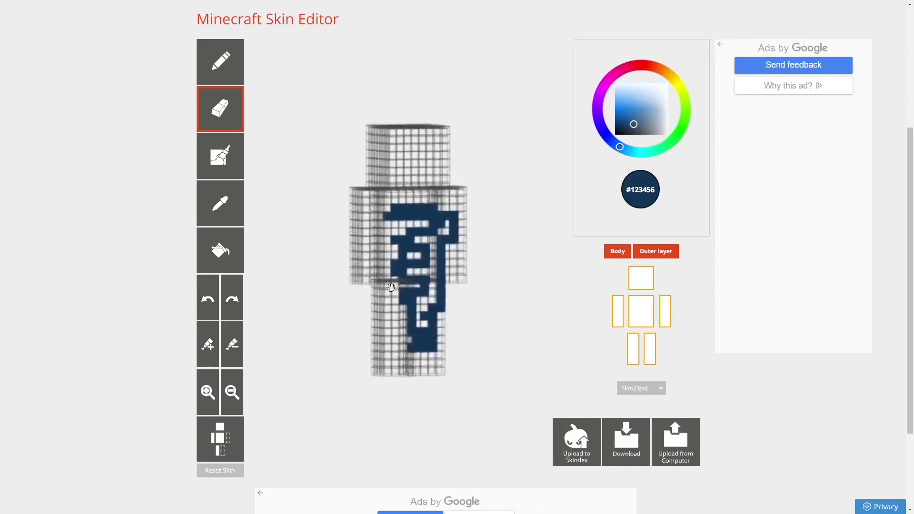
{"action": "left_click_drag", "start_coordinate": [386, 285], "coordinate": [372, 285]}
{"action": "mouse_move", "coordinate": [415, 230]}
{"action": "left_mouse_down"}
{"action": "mouse_move", "coordinate": [419, 333]}
{"action": "mouse_move", "coordinate": [411, 253]}
{"action": "left_mouse_up"}
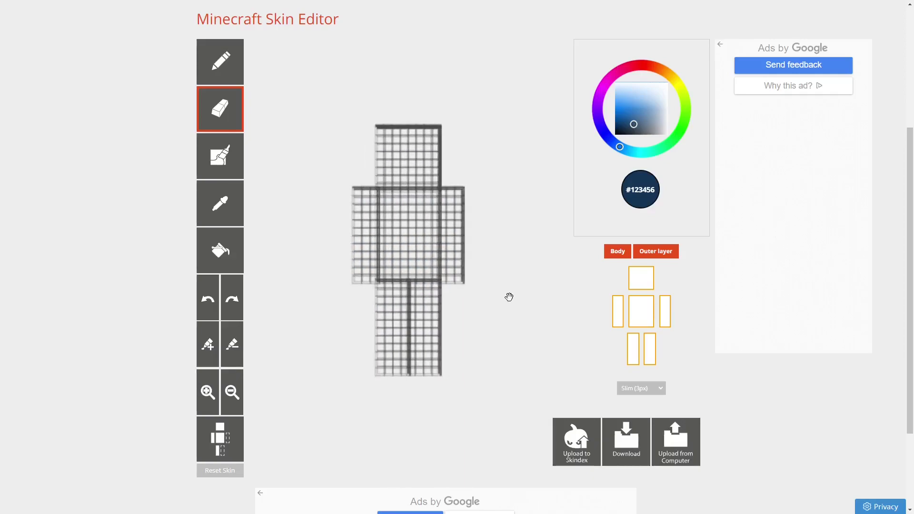
With mottled shading, paint a mixed dark blue band across the chest and arms
{"action": "left_click", "coordinate": [221, 156]}
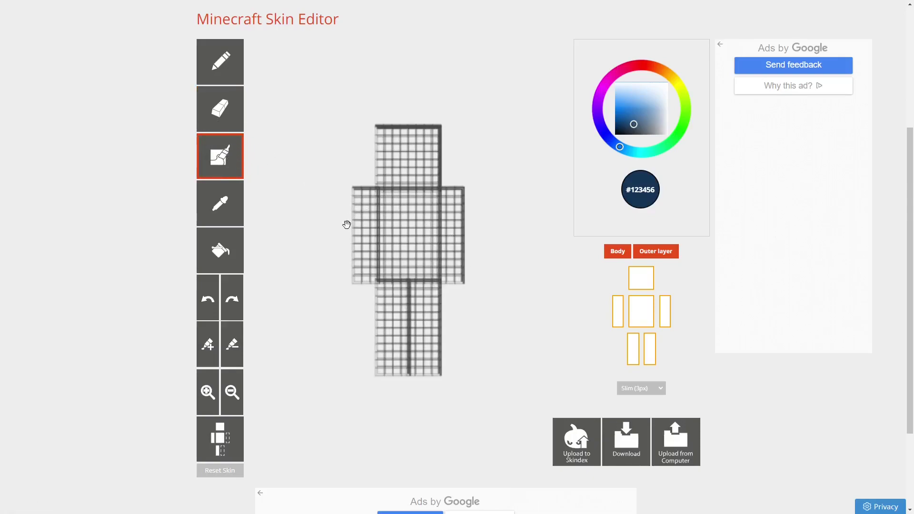
{"action": "mouse_move", "coordinate": [363, 211]}
{"action": "left_mouse_down"}
{"action": "mouse_move", "coordinate": [443, 212]}
{"action": "mouse_move", "coordinate": [435, 223]}
{"action": "mouse_move", "coordinate": [362, 216]}
{"action": "mouse_move", "coordinate": [440, 222]}
{"action": "mouse_move", "coordinate": [390, 220]}
{"action": "mouse_move", "coordinate": [425, 236]}
{"action": "mouse_move", "coordinate": [384, 225]}
{"action": "mouse_move", "coordinate": [430, 235]}
{"action": "mouse_move", "coordinate": [375, 239]}
{"action": "mouse_move", "coordinate": [436, 238]}
{"action": "mouse_move", "coordinate": [366, 241]}
{"action": "mouse_move", "coordinate": [457, 252]}
{"action": "mouse_move", "coordinate": [398, 234]}
{"action": "mouse_move", "coordinate": [448, 247]}
{"action": "mouse_move", "coordinate": [361, 241]}
{"action": "mouse_move", "coordinate": [414, 258]}
{"action": "mouse_move", "coordinate": [443, 246]}
{"action": "mouse_move", "coordinate": [381, 253]}
{"action": "mouse_move", "coordinate": [413, 261]}
{"action": "mouse_move", "coordinate": [404, 242]}
{"action": "mouse_move", "coordinate": [368, 254]}
{"action": "mouse_move", "coordinate": [373, 238]}
{"action": "mouse_move", "coordinate": [417, 218]}
{"action": "mouse_move", "coordinate": [437, 222]}
{"action": "mouse_move", "coordinate": [451, 242]}
{"action": "mouse_move", "coordinate": [463, 222]}
{"action": "mouse_move", "coordinate": [427, 212]}
{"action": "mouse_move", "coordinate": [394, 223]}
{"action": "left_mouse_up"}
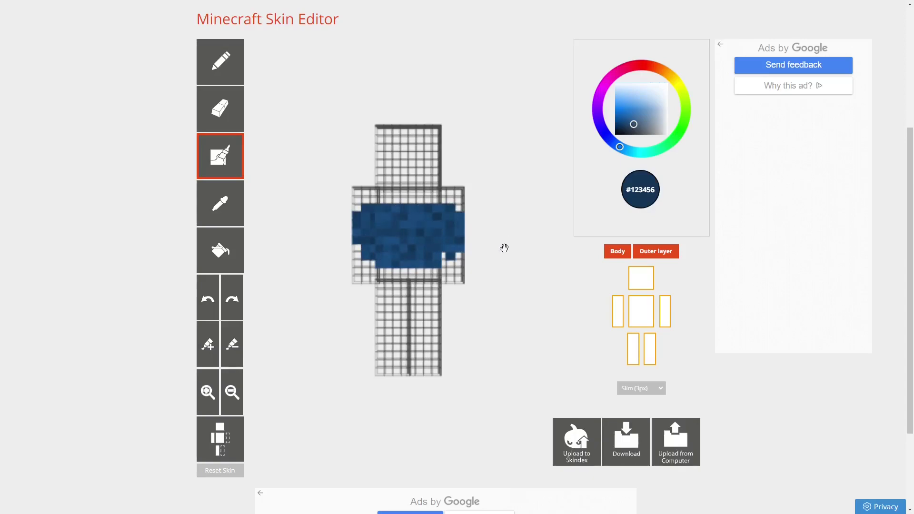
{"action": "left_click", "coordinate": [207, 391]}
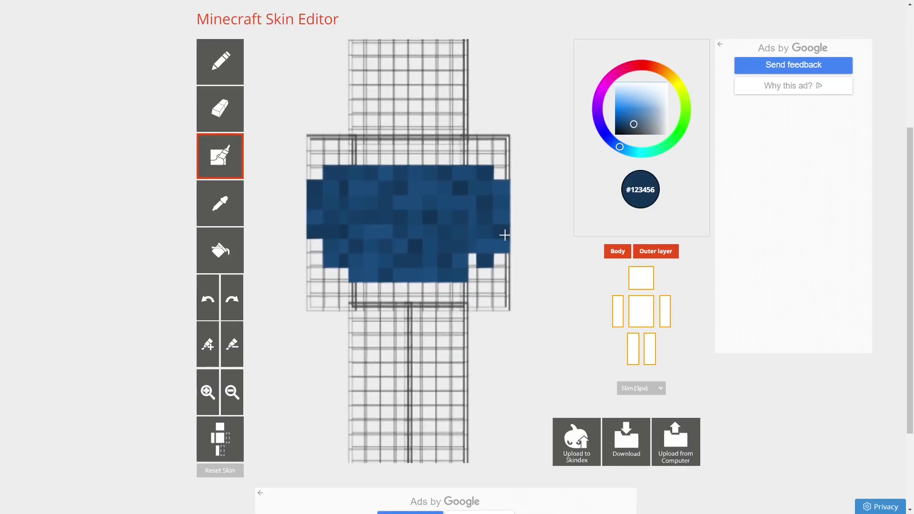
{"action": "mouse_move", "coordinate": [505, 235]}
{"action": "left_mouse_down"}
{"action": "mouse_move", "coordinate": [498, 265]}
{"action": "mouse_move", "coordinate": [441, 262]}
{"action": "mouse_move", "coordinate": [481, 274]}
{"action": "mouse_move", "coordinate": [502, 261]}
{"action": "mouse_move", "coordinate": [480, 237]}
{"action": "left_mouse_up"}
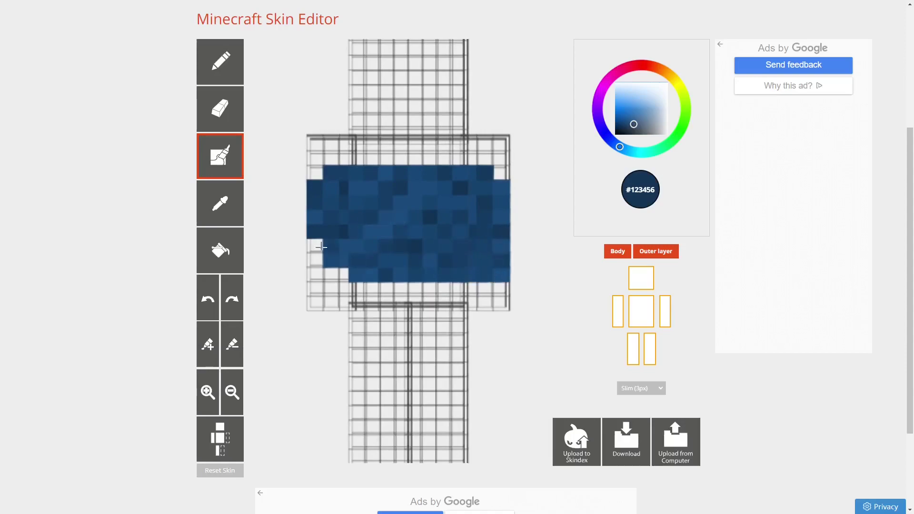
{"action": "mouse_move", "coordinate": [314, 241]}
{"action": "left_mouse_down"}
{"action": "mouse_move", "coordinate": [366, 239]}
{"action": "mouse_move", "coordinate": [437, 200]}
{"action": "mouse_move", "coordinate": [539, 230]}
{"action": "left_mouse_up"}
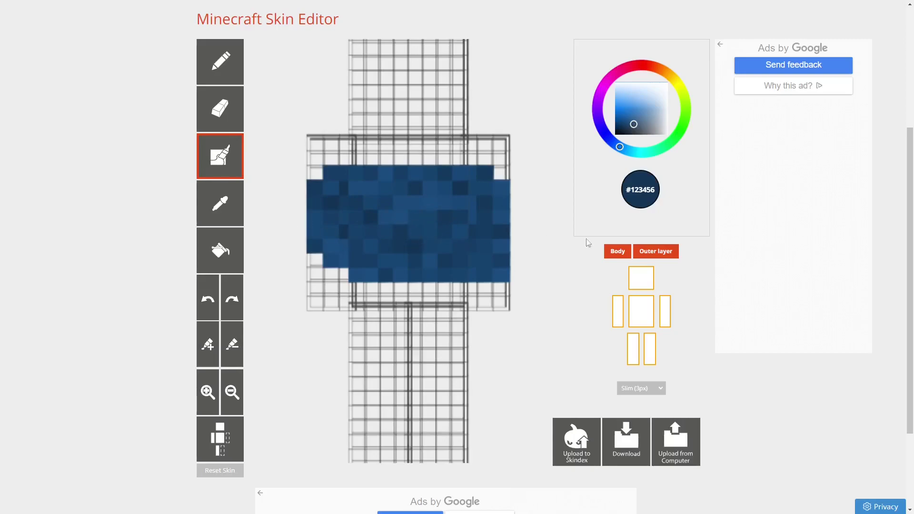
{"action": "mouse_move", "coordinate": [532, 318]}
{"action": "left_mouse_down"}
{"action": "mouse_move", "coordinate": [542, 319]}
{"action": "mouse_move", "coordinate": [527, 319]}
{"action": "left_mouse_up"}
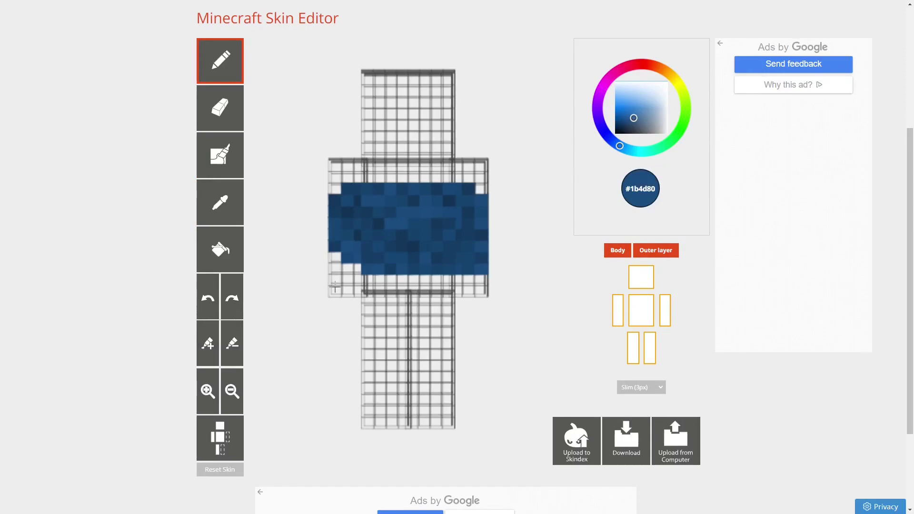
Sample the lighter blue #1b4d80 and darker blue #13375a from the torso band with the eyedropper
{"action": "left_click", "coordinate": [208, 391]}
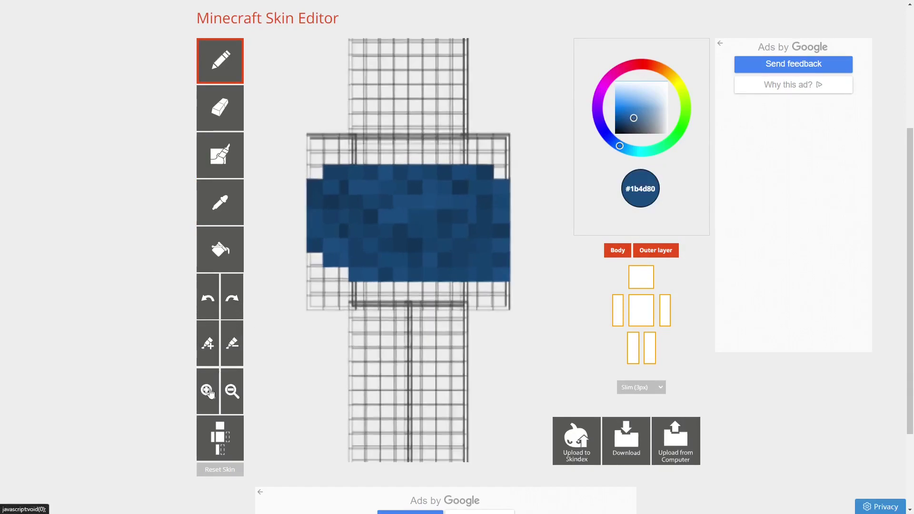
{"action": "left_click", "coordinate": [227, 201]}
{"action": "left_click", "coordinate": [398, 216]}
{"action": "left_click", "coordinate": [205, 201]}
{"action": "left_click", "coordinate": [399, 220]}
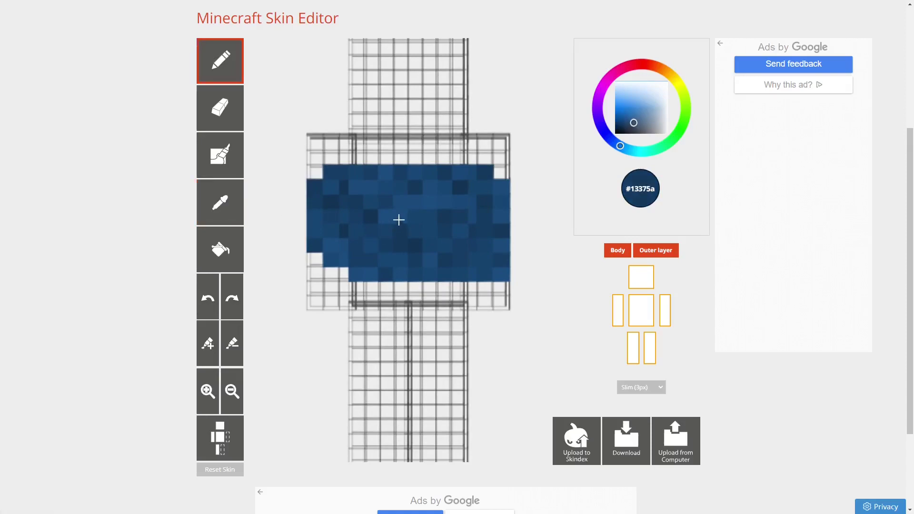
{"action": "left_click", "coordinate": [234, 212]}
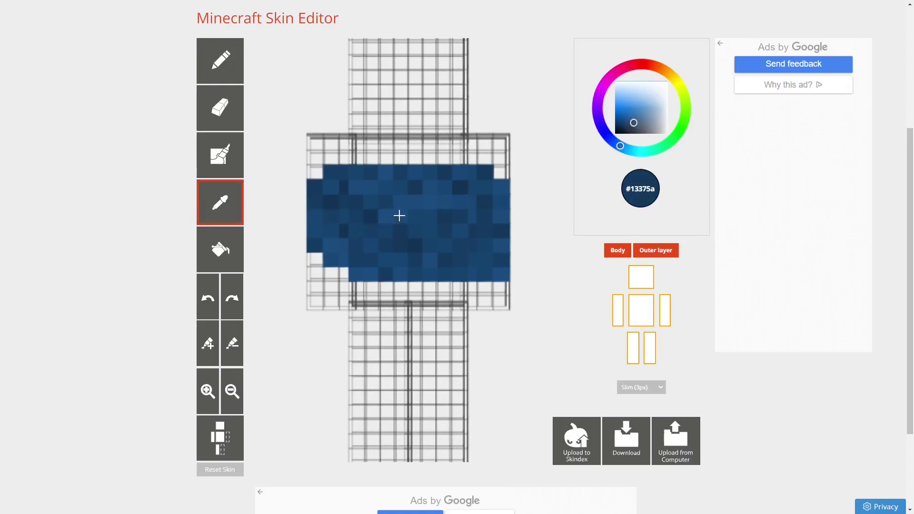
{"action": "left_click", "coordinate": [399, 216]}
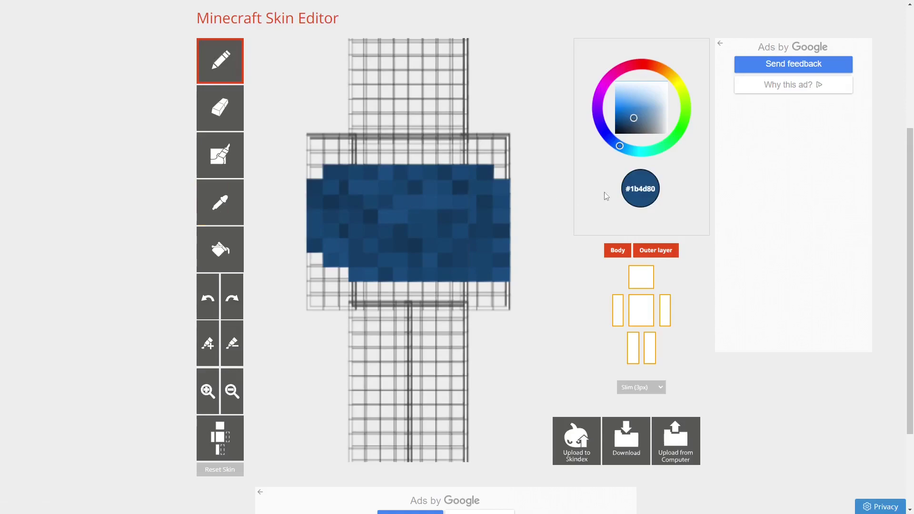
{"action": "left_click", "coordinate": [217, 220]}
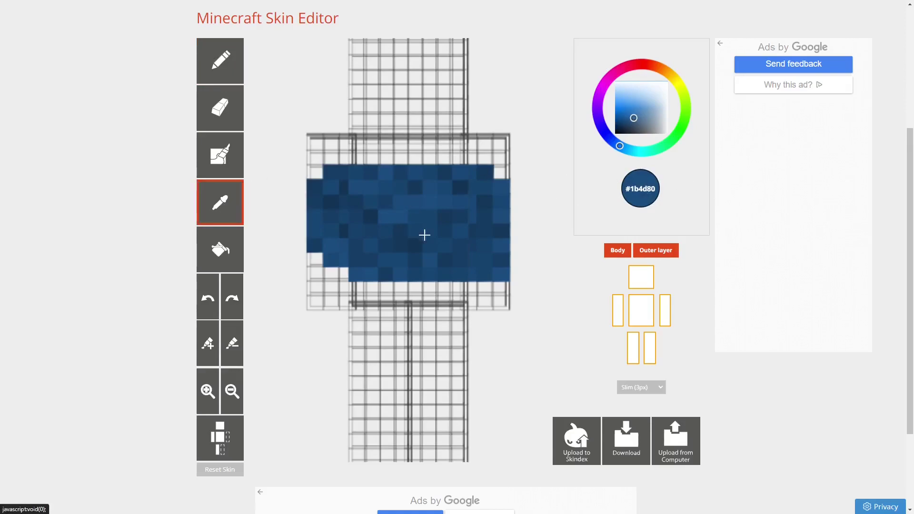
{"action": "left_click", "coordinate": [401, 229]}
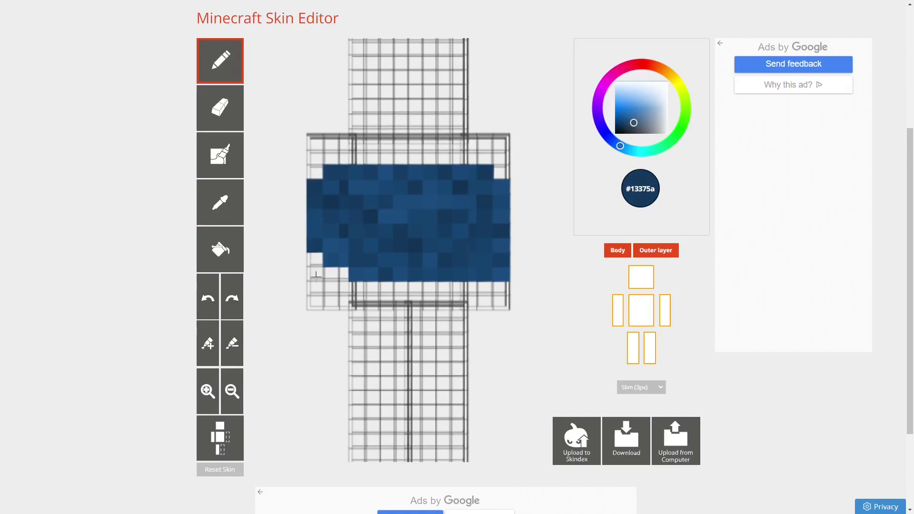
{"action": "left_click", "coordinate": [228, 396]}
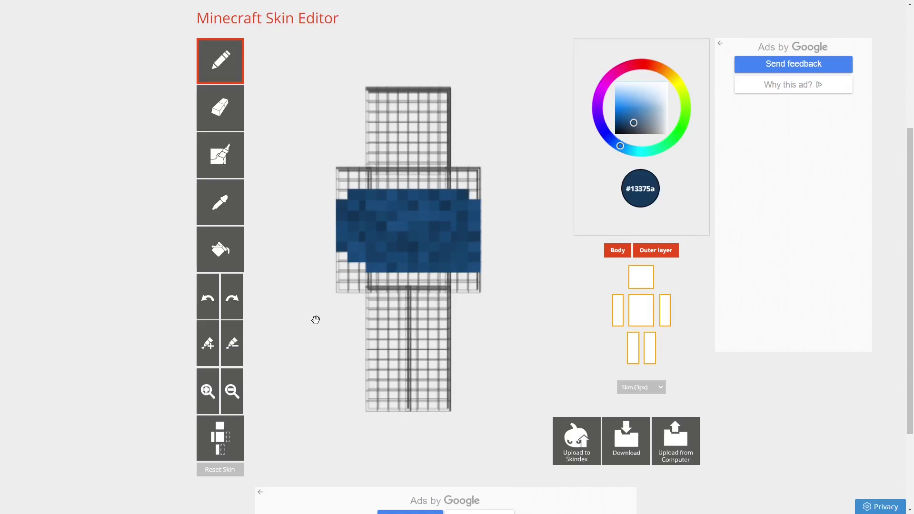
Zoom in and re-sample #13375a and #1b4d80 from the torso
{"action": "left_click", "coordinate": [232, 214]}
{"action": "left_click", "coordinate": [200, 403]}
{"action": "left_click", "coordinate": [200, 403]}
{"action": "left_click", "coordinate": [402, 218]}
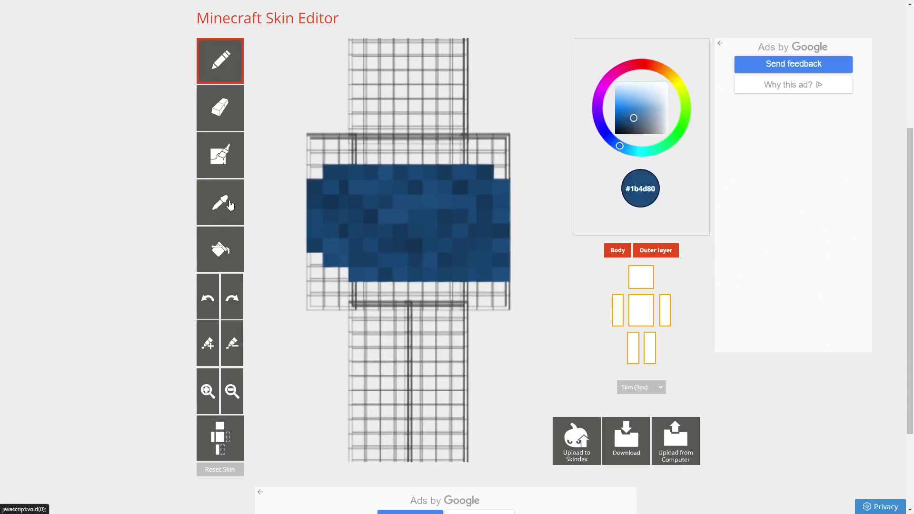
{"action": "key", "text": "i"}
{"action": "left_click", "coordinate": [398, 226]}
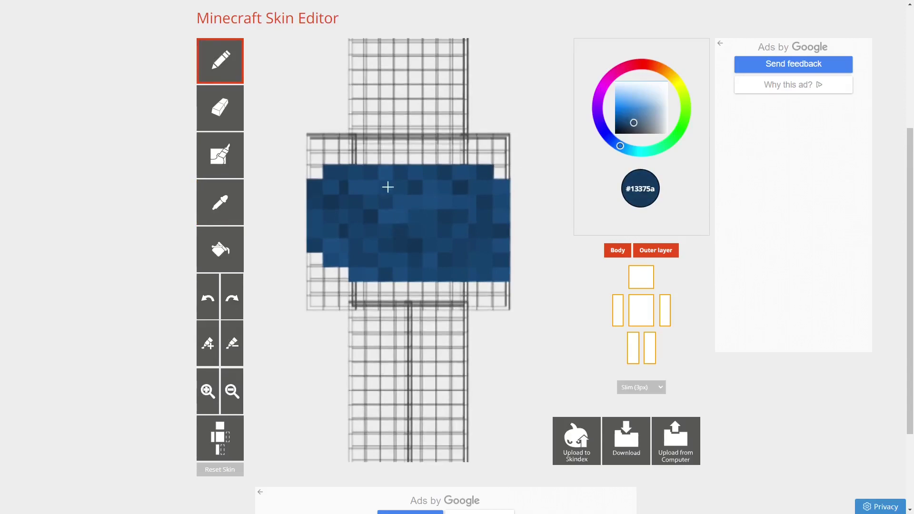
{"action": "key", "text": "i"}
{"action": "left_click", "coordinate": [413, 217]}
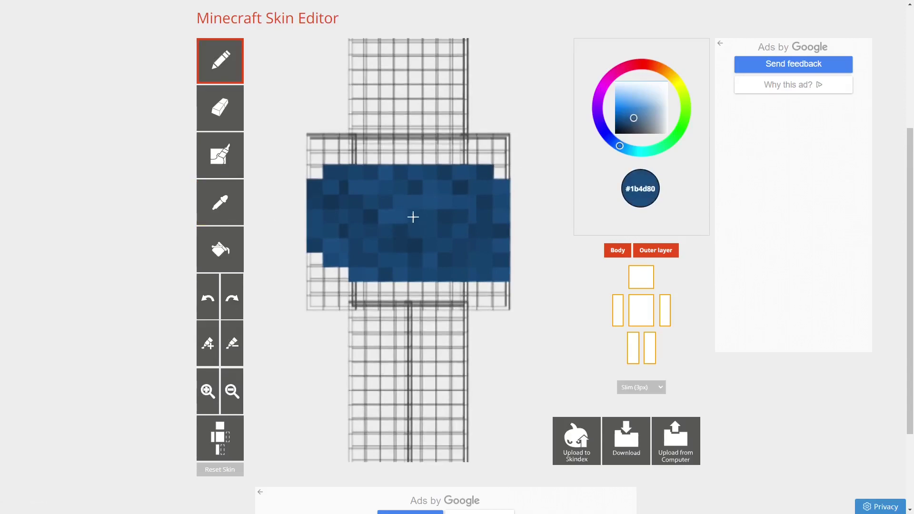
Try the brush painting mode, return to pixel drawing, and pick the darker blue #13375a
{"action": "left_click", "coordinate": [225, 199]}
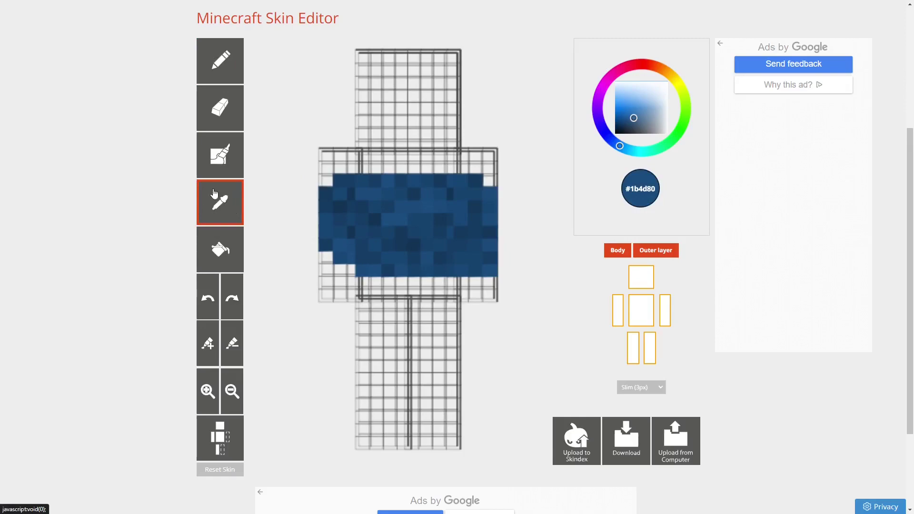
{"action": "left_click", "coordinate": [225, 161]}
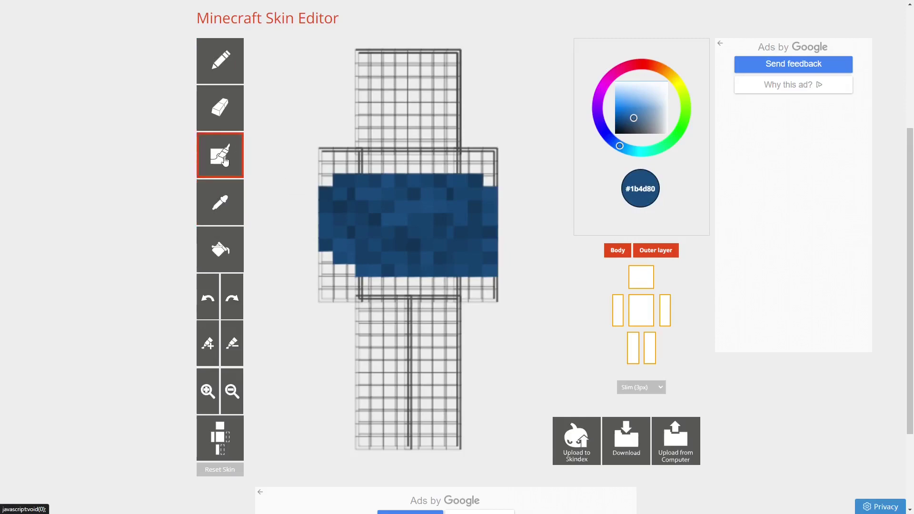
{"action": "left_click", "coordinate": [228, 201]}
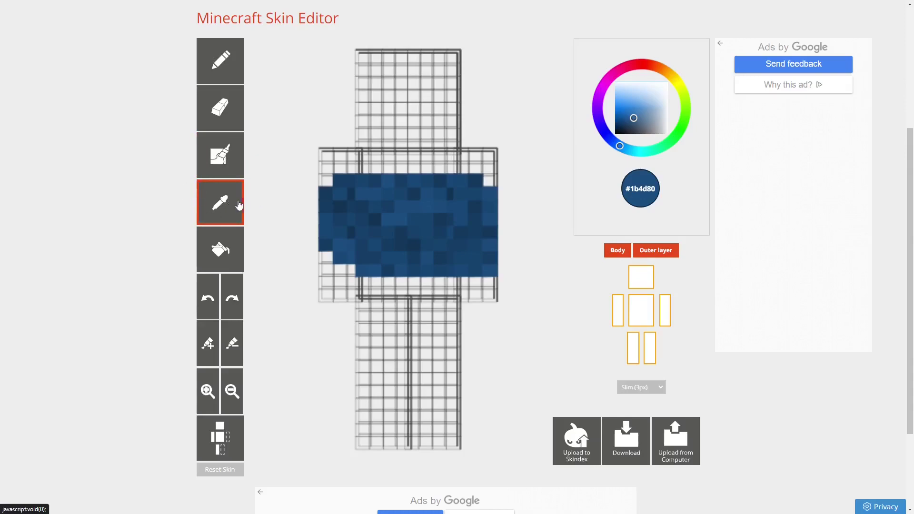
{"action": "left_click", "coordinate": [402, 218]}
{"action": "key", "text": "i"}
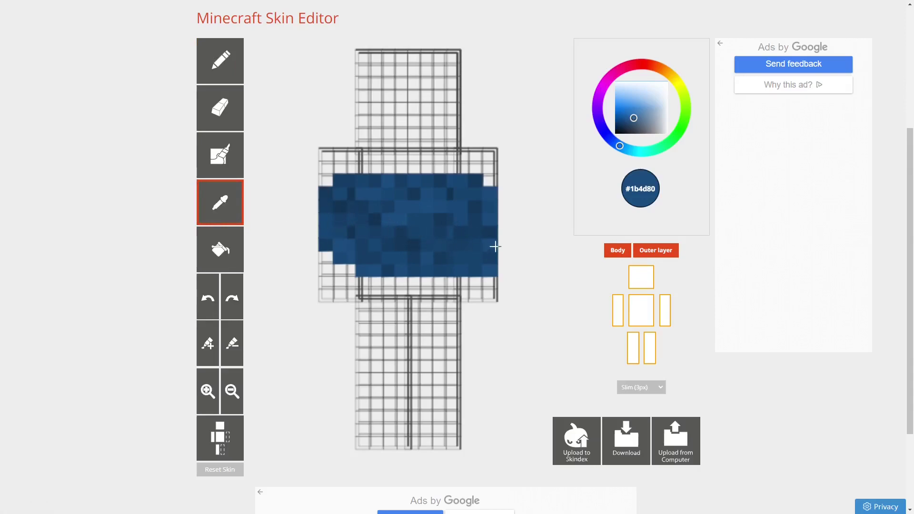
{"action": "left_click", "coordinate": [402, 228]}
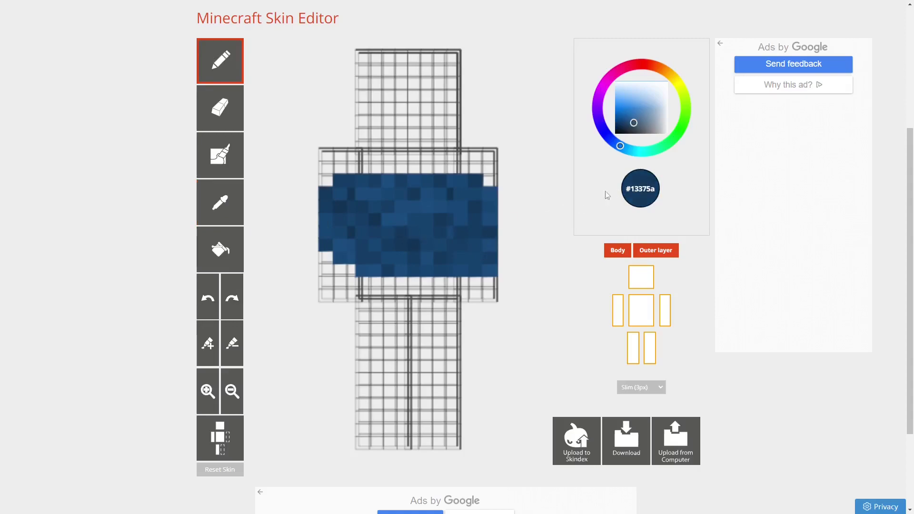
Turn the model around and paint a dark blue #13375a block on the back of the torso
{"action": "mouse_move", "coordinate": [559, 316]}
{"action": "left_mouse_down"}
{"action": "mouse_move", "coordinate": [393, 312]}
{"action": "mouse_move", "coordinate": [295, 198]}
{"action": "left_mouse_up"}
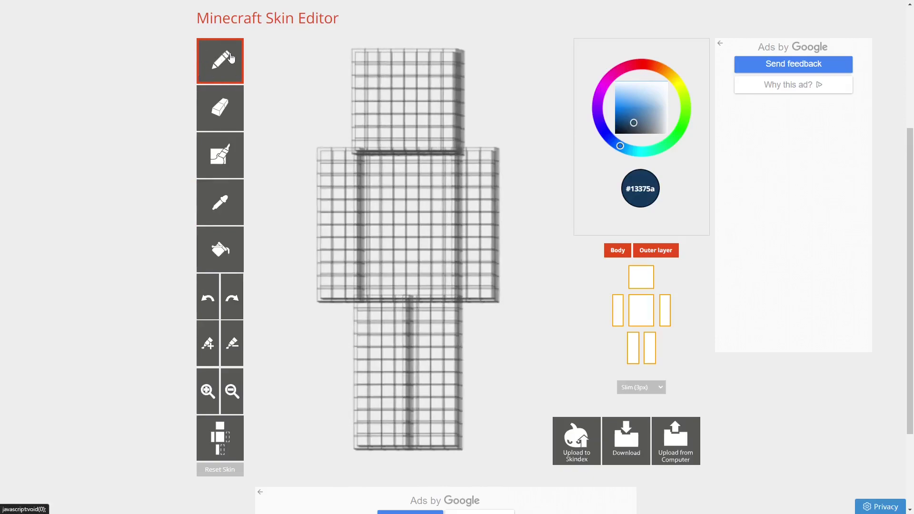
{"action": "mouse_move", "coordinate": [376, 231]}
{"action": "left_mouse_down"}
{"action": "mouse_move", "coordinate": [406, 220]}
{"action": "mouse_move", "coordinate": [387, 217]}
{"action": "mouse_move", "coordinate": [391, 229]}
{"action": "mouse_move", "coordinate": [396, 195]}
{"action": "mouse_move", "coordinate": [382, 228]}
{"action": "mouse_move", "coordinate": [403, 202]}
{"action": "left_mouse_up"}
{"action": "left_click", "coordinate": [231, 204]}
{"action": "left_click_drag", "start_coordinate": [283, 220], "coordinate": [518, 312]}
Pick the lighter blue #1b4d80 and paint a lighter patch on the torso band
{"action": "left_click", "coordinate": [218, 213]}
{"action": "left_click", "coordinate": [379, 214]}
{"action": "mouse_move", "coordinate": [527, 301]}
{"action": "left_mouse_down"}
{"action": "mouse_move", "coordinate": [429, 316]}
{"action": "mouse_move", "coordinate": [425, 303]}
{"action": "left_mouse_up"}
{"action": "mouse_move", "coordinate": [418, 196]}
{"action": "left_mouse_down"}
{"action": "mouse_move", "coordinate": [399, 194]}
{"action": "mouse_move", "coordinate": [416, 203]}
{"action": "mouse_move", "coordinate": [400, 191]}
{"action": "mouse_move", "coordinate": [410, 224]}
{"action": "mouse_move", "coordinate": [427, 212]}
{"action": "left_mouse_up"}
{"action": "mouse_move", "coordinate": [560, 329]}
{"action": "left_mouse_down"}
{"action": "mouse_move", "coordinate": [516, 347]}
{"action": "mouse_move", "coordinate": [397, 339]}
{"action": "left_mouse_up"}
{"action": "left_click", "coordinate": [220, 202]}
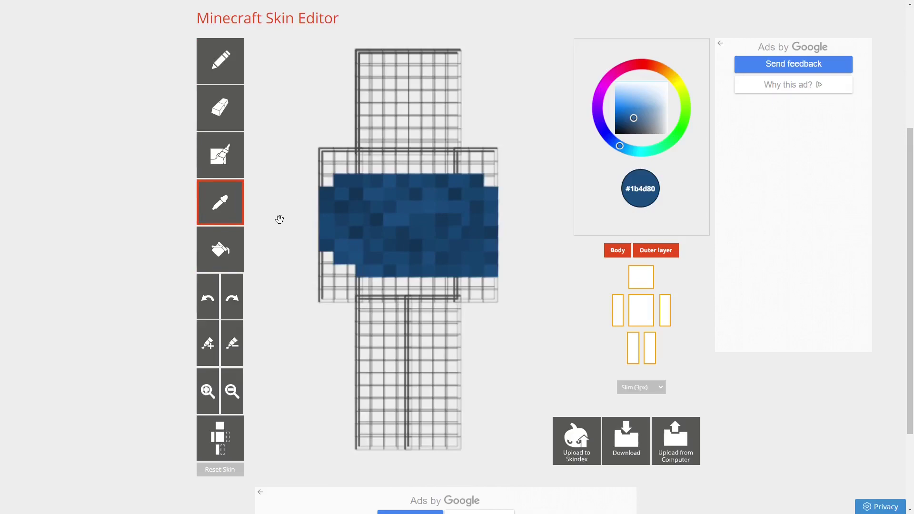
With the fill bucket, fill the top of the head with #1b4d80
{"action": "scroll", "coordinate": [257, 277], "scroll_direction": "down", "scroll_amount": 2}
{"action": "key", "text": "b"}
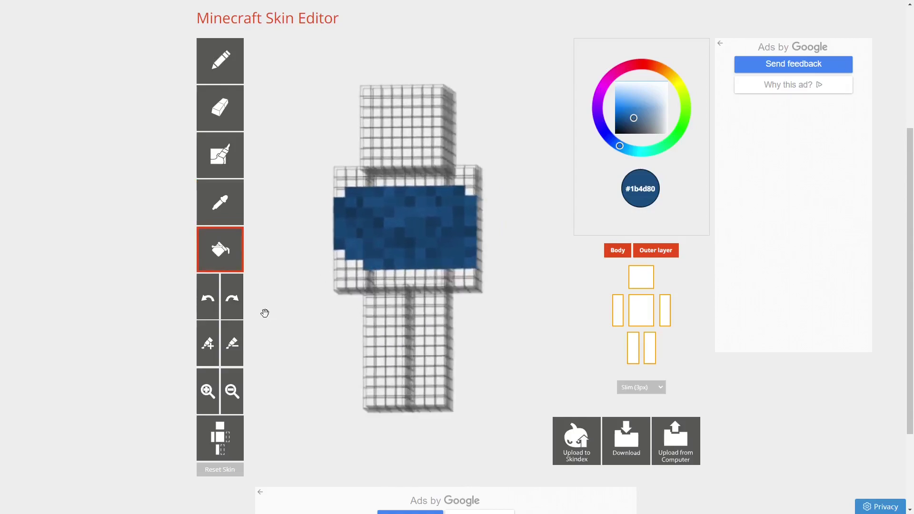
{"action": "left_click_drag", "start_coordinate": [330, 337], "coordinate": [350, 353]}
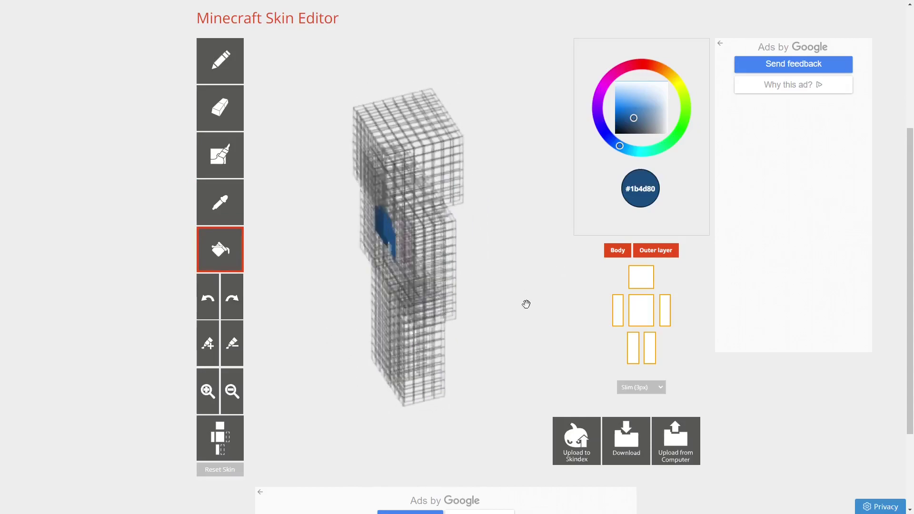
{"action": "left_click", "coordinate": [654, 252]}
{"action": "left_click", "coordinate": [654, 252]}
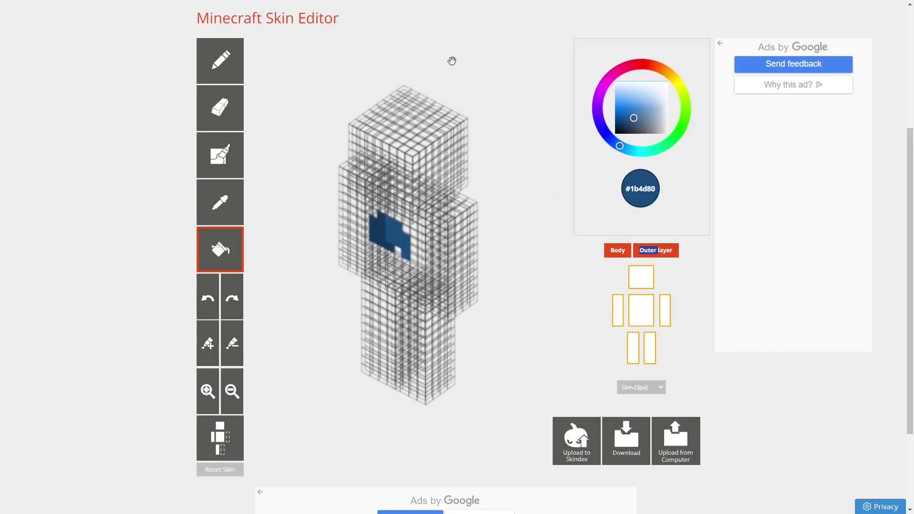
{"action": "left_click", "coordinate": [409, 110]}
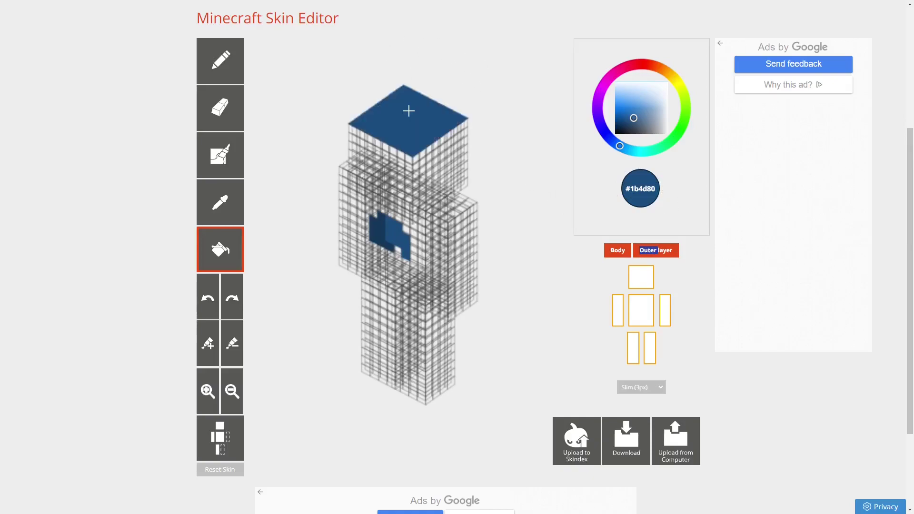
Fill the chest and arm fronts, then, with the outer layer hidden, the body's side
{"action": "left_click_drag", "start_coordinate": [531, 239], "coordinate": [510, 238]}
{"action": "left_click", "coordinate": [382, 228]}
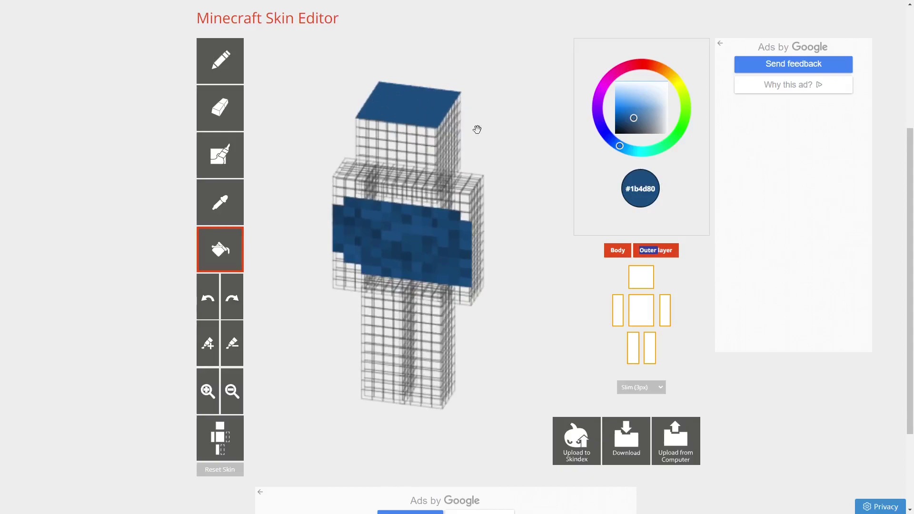
{"action": "left_click_drag", "start_coordinate": [545, 262], "coordinate": [405, 230]}
{"action": "left_click", "coordinate": [655, 252]}
{"action": "left_click_drag", "start_coordinate": [336, 250], "coordinate": [464, 234]}
{"action": "left_click", "coordinate": [455, 230]}
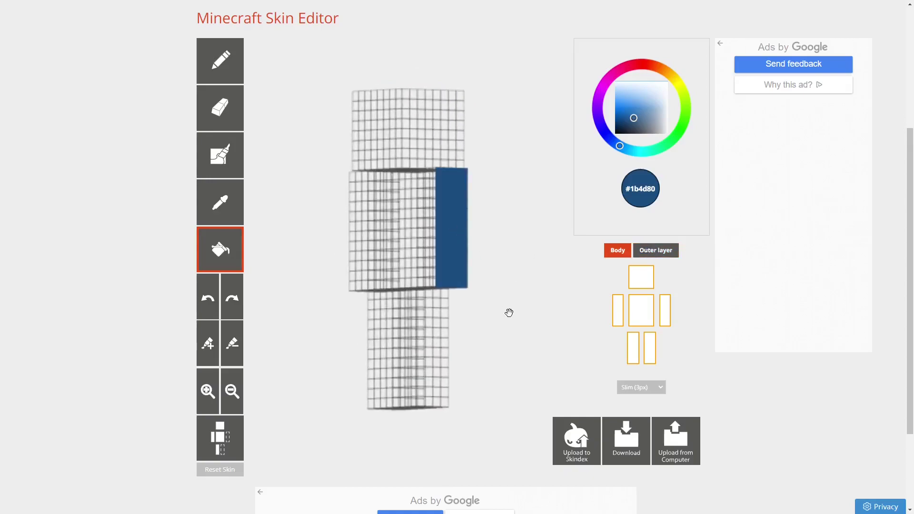
With the outer layer shown, fill the outer torso front and inner arm faces solid #1b4d80
{"action": "left_click_drag", "start_coordinate": [508, 312], "coordinate": [540, 314]}
{"action": "left_click", "coordinate": [656, 251]}
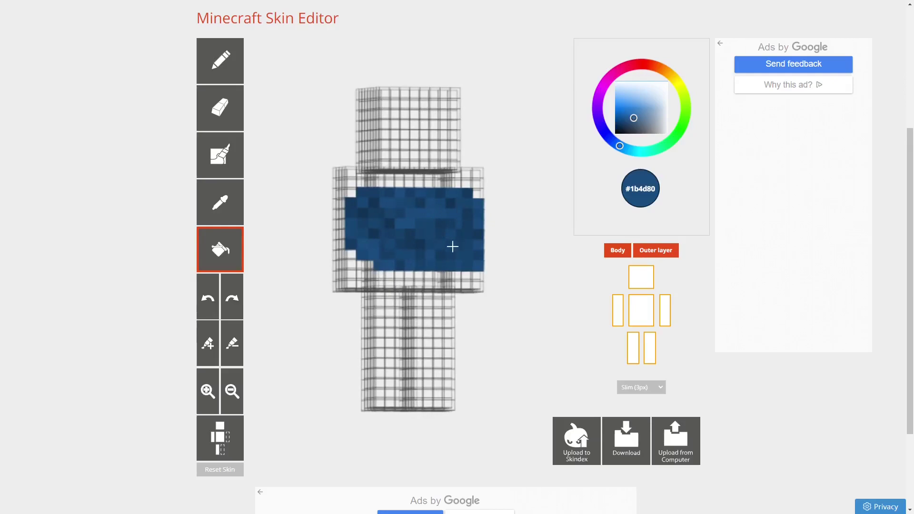
{"action": "left_click", "coordinate": [438, 224]}
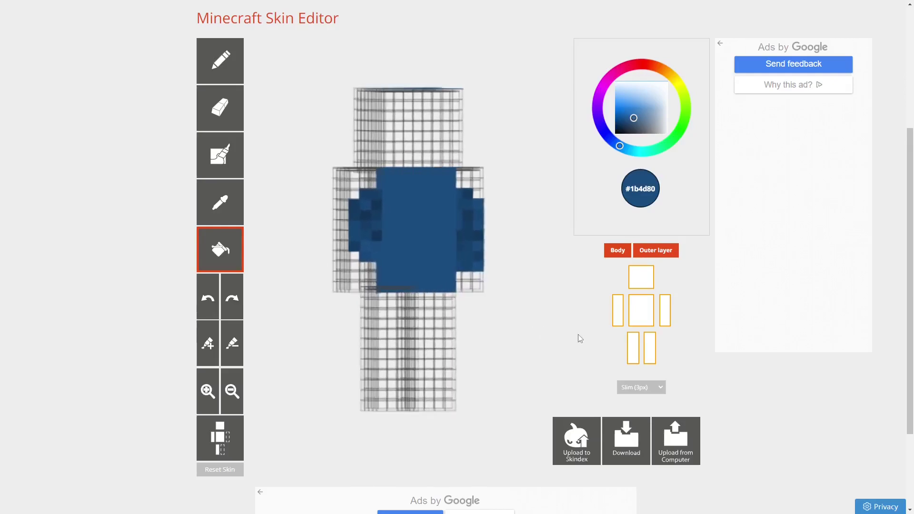
{"action": "left_click_drag", "start_coordinate": [550, 300], "coordinate": [516, 310]}
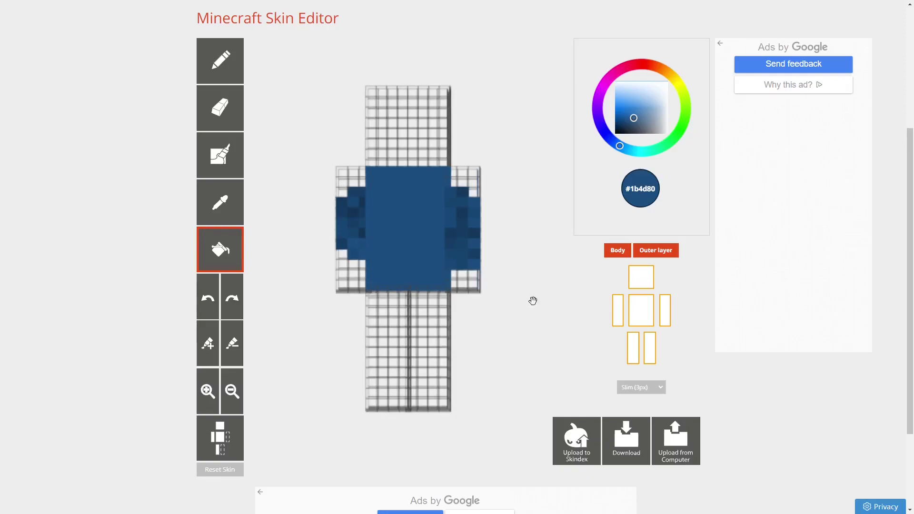
{"action": "left_click_drag", "start_coordinate": [537, 366], "coordinate": [597, 346]}
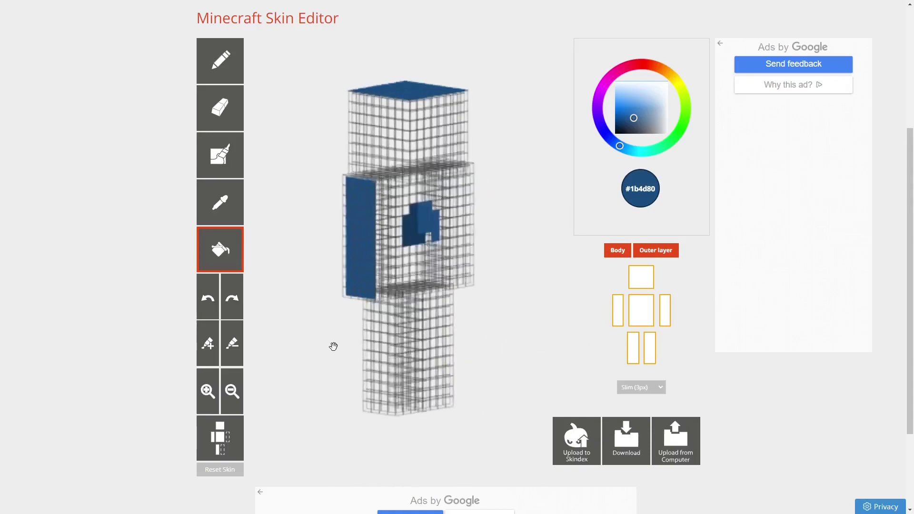
{"action": "left_click_drag", "start_coordinate": [333, 347], "coordinate": [267, 292]}
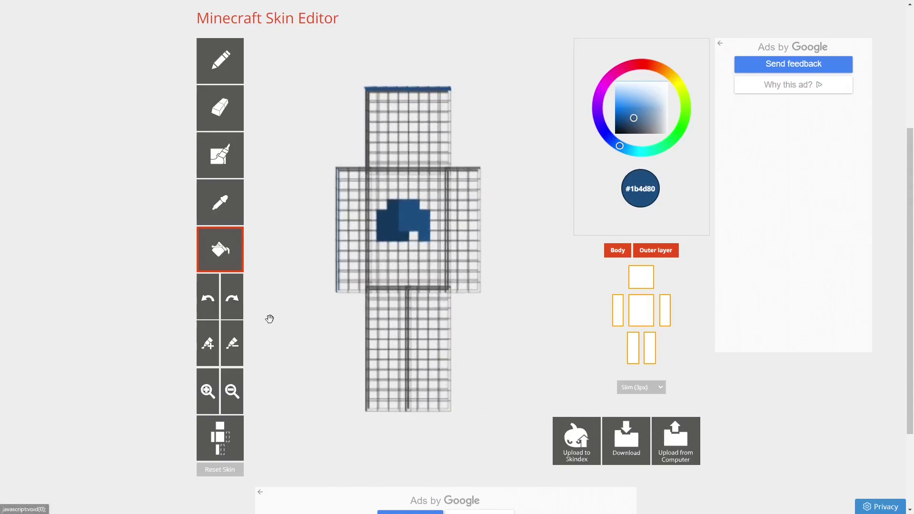
{"action": "left_click_drag", "start_coordinate": [310, 337], "coordinate": [480, 338]}
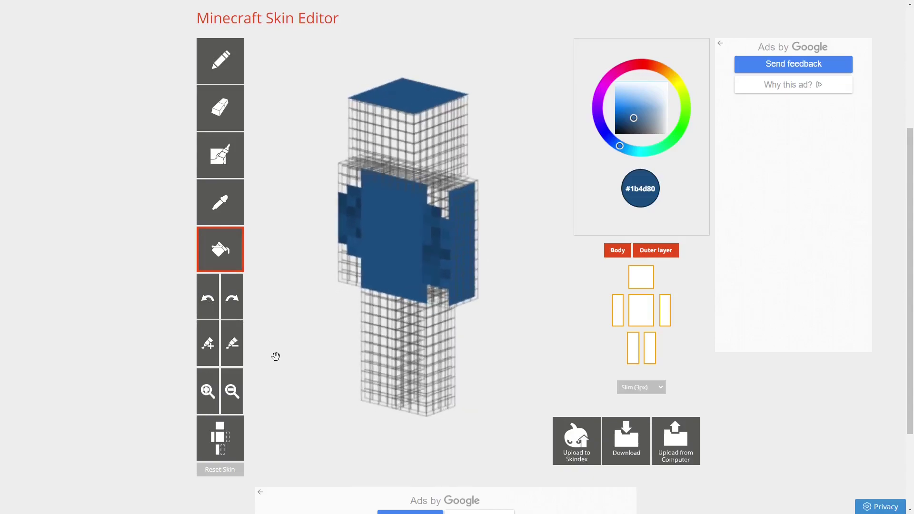
Undo the body-front, arm and head-top blue fills, then refill the torso and arm fronts
{"action": "left_click", "coordinate": [208, 299]}
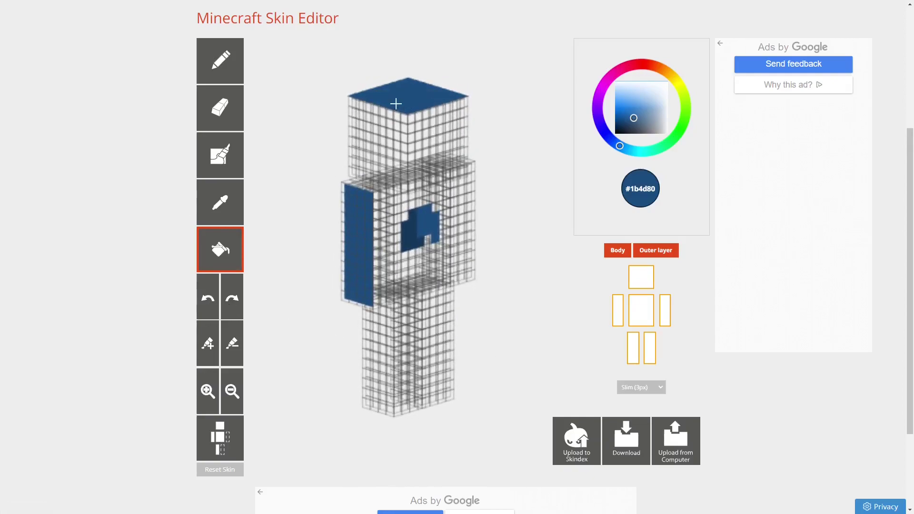
{"action": "left_click", "coordinate": [209, 300]}
{"action": "left_click", "coordinate": [208, 300]}
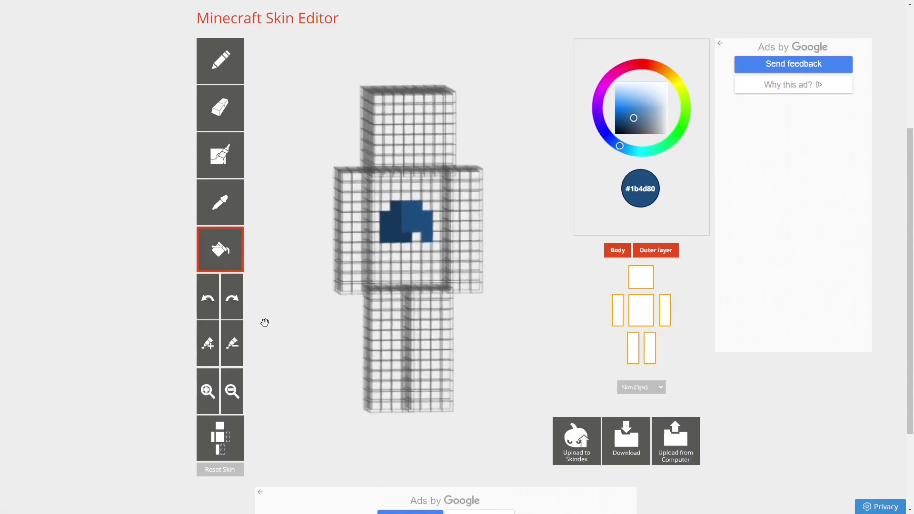
{"action": "left_click", "coordinate": [409, 228]}
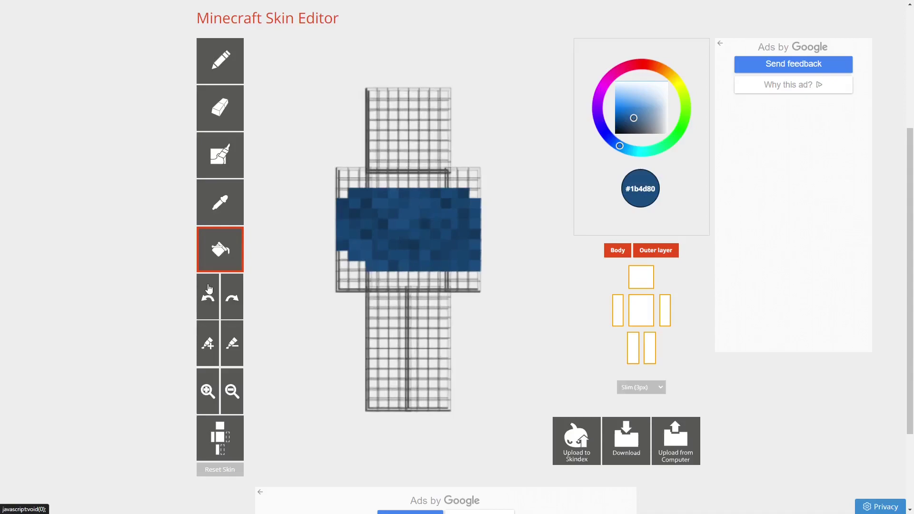
Undo three earlier paint changes and turn the model back to the front
{"action": "left_click", "coordinate": [208, 288]}
{"action": "left_click", "coordinate": [208, 299]}
{"action": "left_click", "coordinate": [208, 298]}
{"action": "mouse_move", "coordinate": [310, 319]}
{"action": "left_mouse_down"}
{"action": "mouse_move", "coordinate": [486, 315]}
{"action": "mouse_move", "coordinate": [312, 314]}
{"action": "left_mouse_up"}
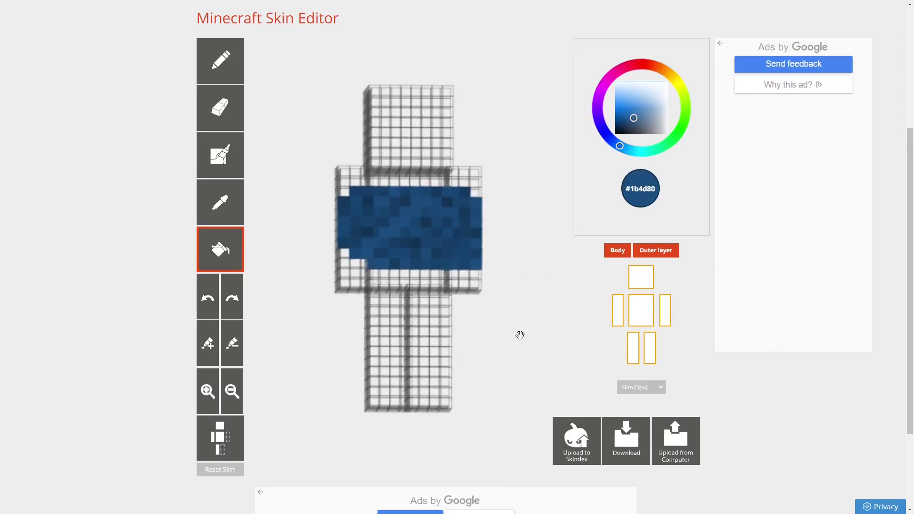
{"action": "left_click_drag", "start_coordinate": [510, 343], "coordinate": [576, 239]}
Hide the outer layer, pick dark blue, and paint blue pixels across the lower head
{"action": "left_click", "coordinate": [664, 250]}
{"action": "left_click", "coordinate": [653, 70]}
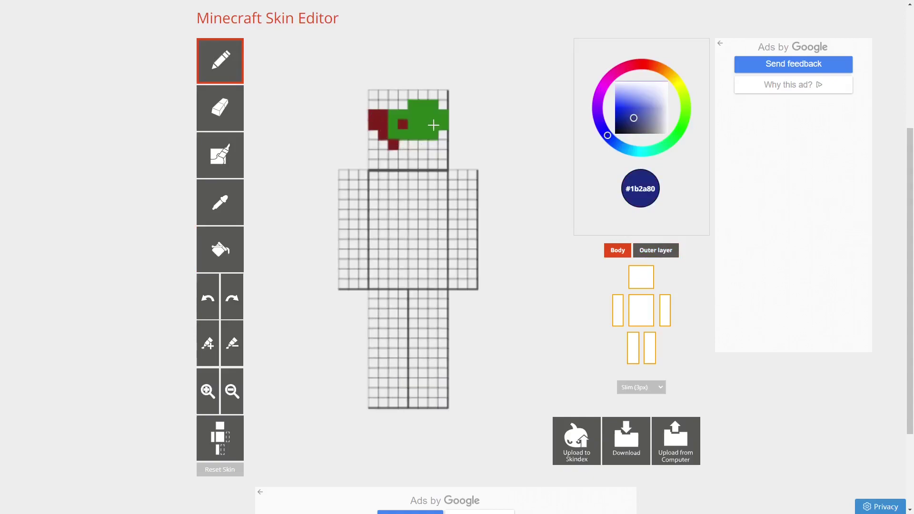
{"action": "mouse_move", "coordinate": [405, 146]}
{"action": "left_mouse_down"}
{"action": "mouse_move", "coordinate": [433, 151]}
{"action": "mouse_move", "coordinate": [406, 151]}
{"action": "mouse_move", "coordinate": [379, 134]}
{"action": "left_mouse_up"}
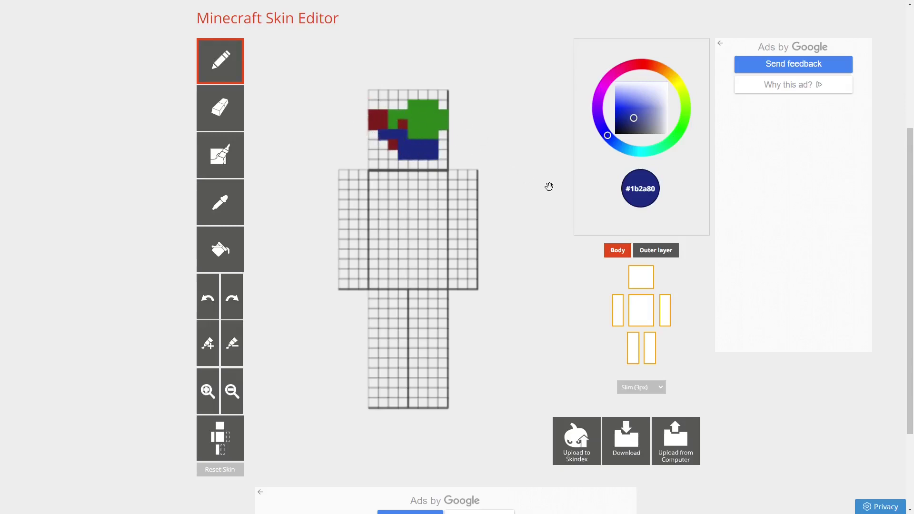
Undo two head strokes, check a side view, then redo the blue face pixels
{"action": "left_click", "coordinate": [207, 295]}
{"action": "left_click", "coordinate": [206, 296]}
{"action": "mouse_move", "coordinate": [545, 330]}
{"action": "left_mouse_down"}
{"action": "mouse_move", "coordinate": [387, 331]}
{"action": "mouse_move", "coordinate": [409, 335]}
{"action": "left_mouse_up"}
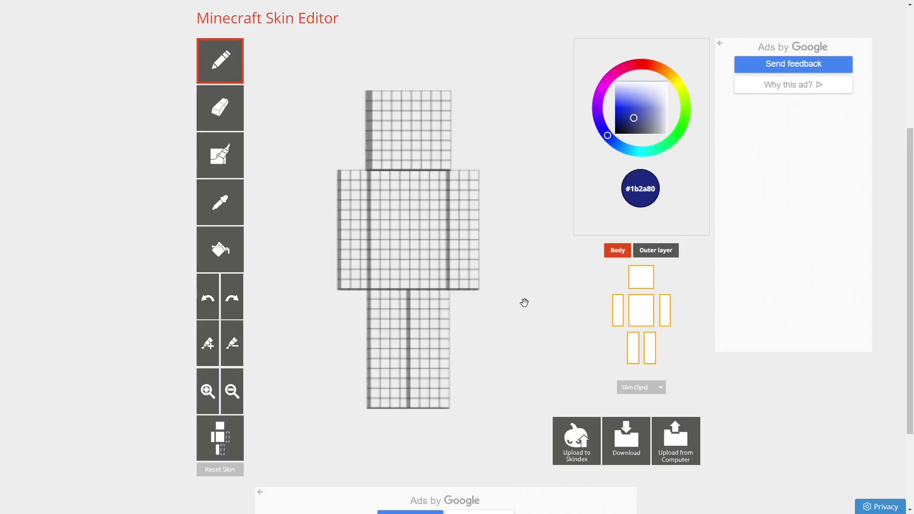
{"action": "left_click_drag", "start_coordinate": [524, 302], "coordinate": [374, 350]}
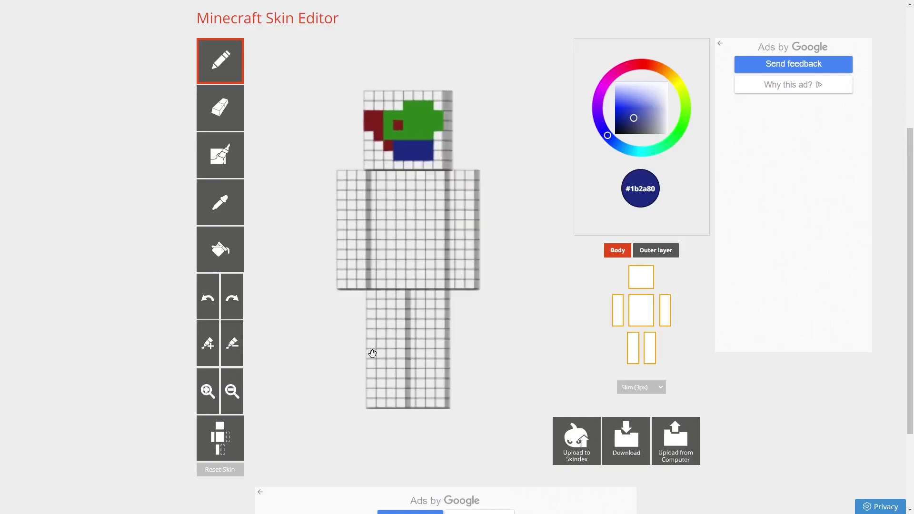
{"action": "left_click", "coordinate": [230, 302]}
{"action": "left_click", "coordinate": [230, 302]}
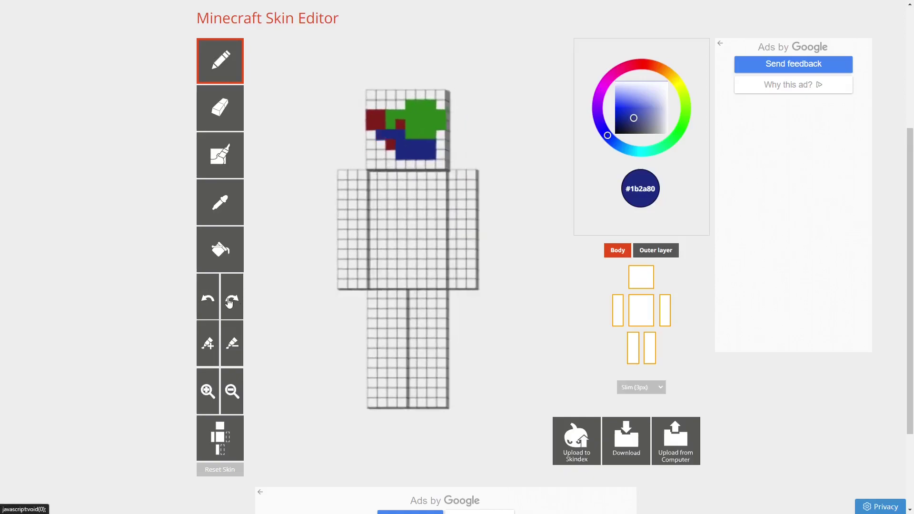
Undo the blue face pixels seven times in a row
{"action": "left_click", "coordinate": [204, 306]}
{"action": "left_click", "coordinate": [205, 306]}
{"action": "left_click", "coordinate": [205, 306]}
{"action": "left_click", "coordinate": [204, 306]}
{"action": "left_click", "coordinate": [205, 306]}
{"action": "left_click", "coordinate": [205, 306]}
{"action": "left_click", "coordinate": [205, 306]}
{"action": "left_click", "coordinate": [205, 307]}
{"action": "left_click", "coordinate": [205, 306]}
{"action": "left_click", "coordinate": [205, 306]}
{"action": "left_click", "coordinate": [205, 306]}
{"action": "left_click", "coordinate": [205, 306]}
{"action": "left_click", "coordinate": [204, 306]}
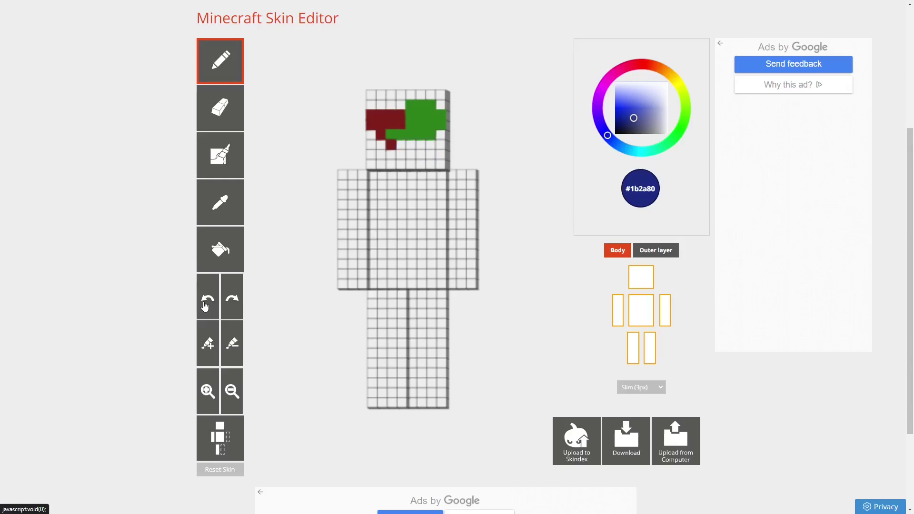
Redo seven times to restore the blue head pixels
{"action": "left_click", "coordinate": [233, 299]}
{"action": "left_click", "coordinate": [234, 299]}
{"action": "left_click", "coordinate": [233, 299]}
{"action": "left_click", "coordinate": [233, 299]}
{"action": "left_click", "coordinate": [234, 299]}
{"action": "left_click", "coordinate": [233, 299]}
{"action": "left_click", "coordinate": [234, 299]}
{"action": "left_click", "coordinate": [233, 299]}
{"action": "left_click", "coordinate": [233, 299]}
{"action": "left_click", "coordinate": [233, 299]}
{"action": "left_click", "coordinate": [233, 299]}
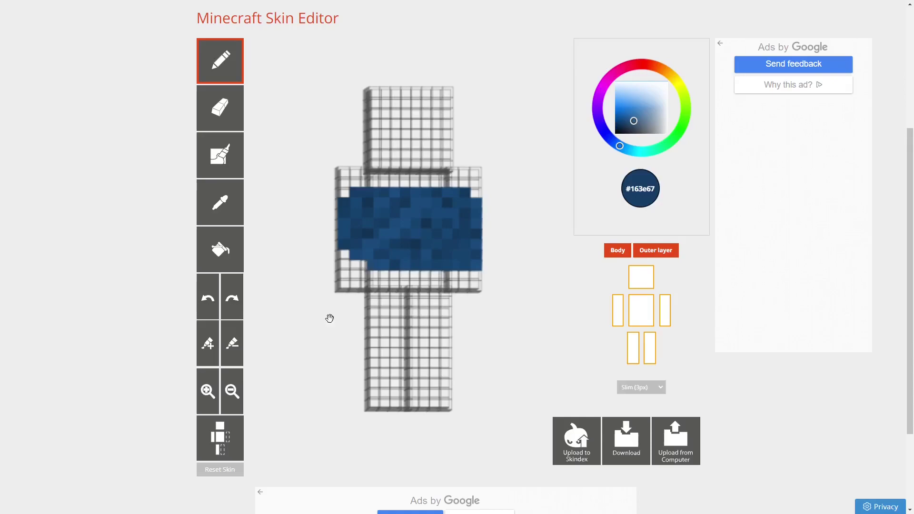
Sample the torso band's blue with the Color Picker, then darken and lighten it to #1a4b7c
{"action": "left_click", "coordinate": [222, 209]}
{"action": "left_click", "coordinate": [382, 200]}
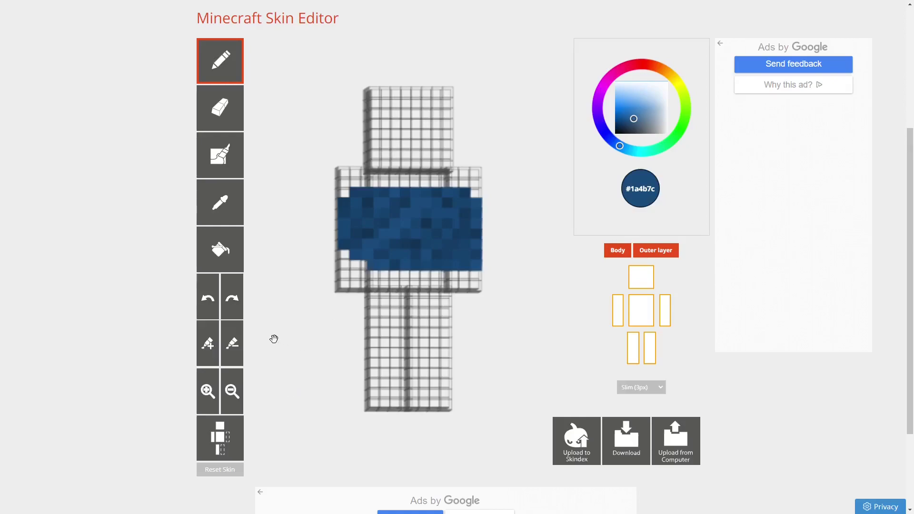
{"action": "left_click", "coordinate": [208, 347]}
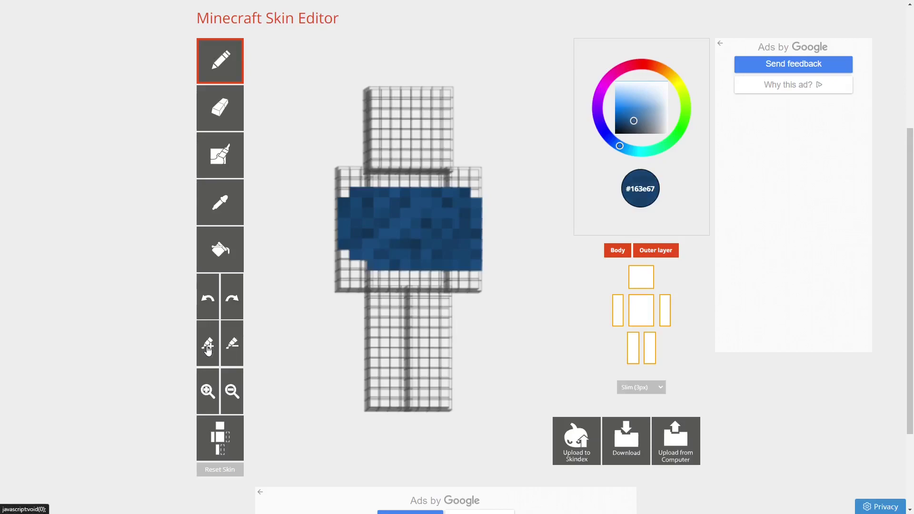
{"action": "left_click", "coordinate": [233, 350]}
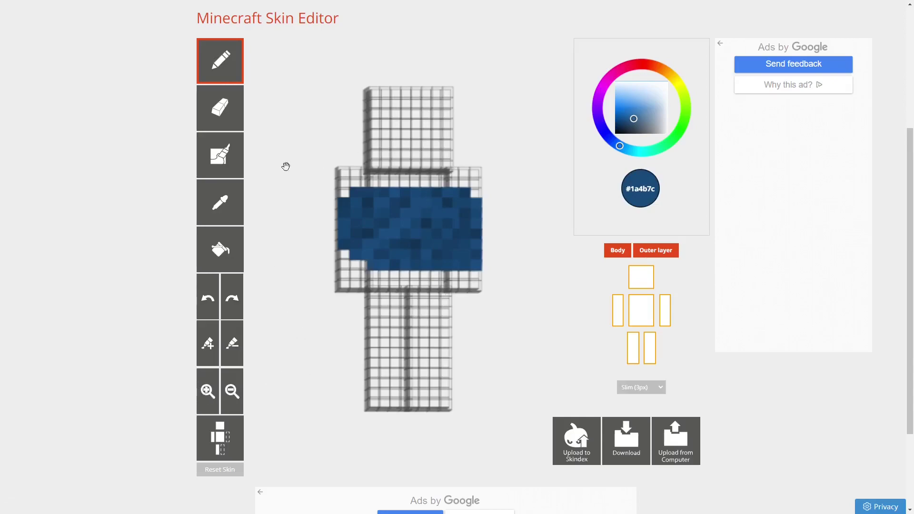
Zoom in three times and out once, then scroll the page up and down
{"action": "left_click", "coordinate": [208, 392]}
{"action": "left_click", "coordinate": [207, 391]}
{"action": "left_click", "coordinate": [208, 392]}
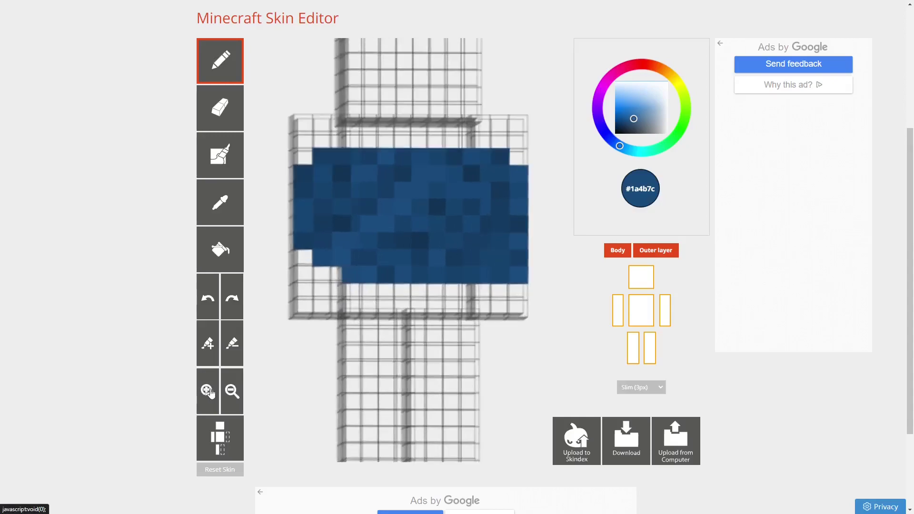
{"action": "left_click", "coordinate": [234, 392]}
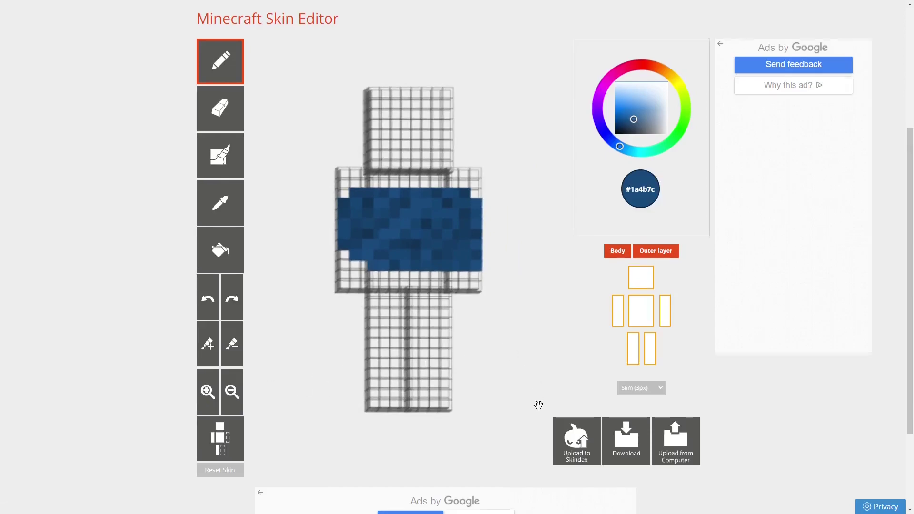
{"action": "scroll", "coordinate": [529, 353], "scroll_direction": "up", "scroll_amount": 4}
{"action": "scroll", "coordinate": [536, 347], "scroll_direction": "down", "scroll_amount": 7}
{"action": "scroll", "coordinate": [536, 346], "scroll_direction": "up", "scroll_amount": 7}
{"action": "scroll", "coordinate": [536, 346], "scroll_direction": "down", "scroll_amount": 7}
{"action": "scroll", "coordinate": [536, 346], "scroll_direction": "up", "scroll_amount": 7}
{"action": "scroll", "coordinate": [505, 357], "scroll_direction": "down", "scroll_amount": 7}
{"action": "scroll", "coordinate": [480, 368], "scroll_direction": "up", "scroll_amount": 2}
{"action": "scroll", "coordinate": [479, 367], "scroll_direction": "up", "scroll_amount": 2}
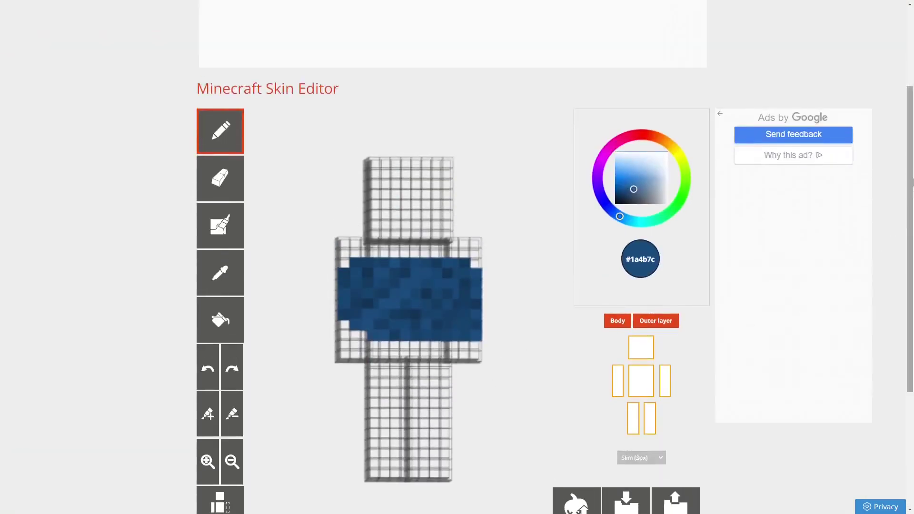
{"action": "scroll", "coordinate": [913, 222], "scroll_direction": "down", "scroll_amount": 1}
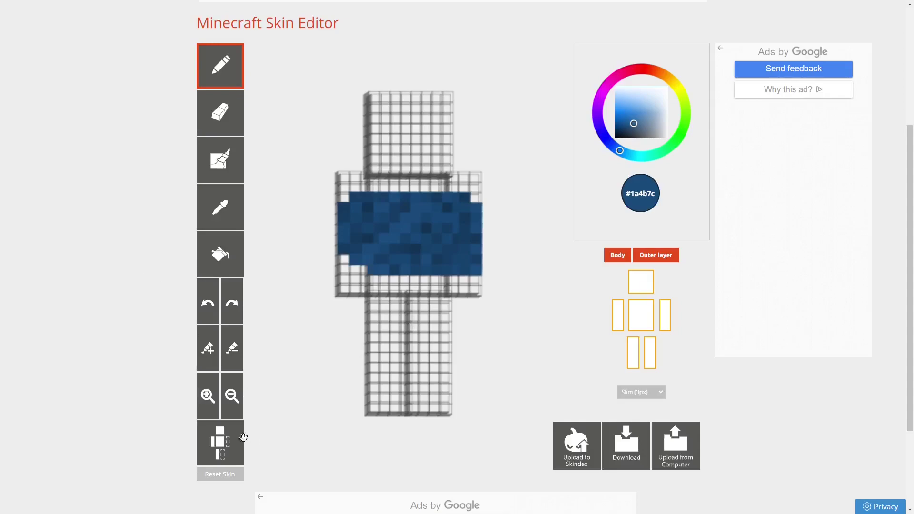
Zoom the model out, in and smaller again, then enable the body-layout display mode
{"action": "left_click", "coordinate": [233, 402]}
{"action": "left_click", "coordinate": [214, 400]}
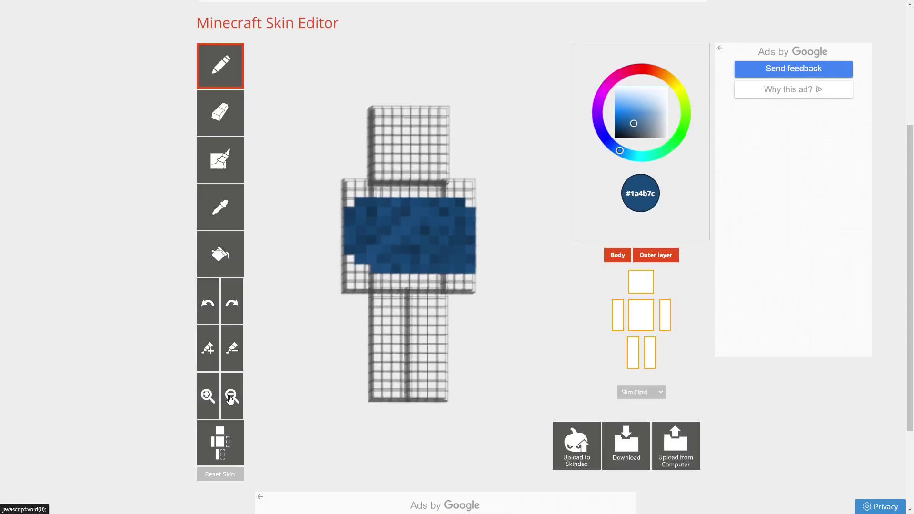
{"action": "left_click", "coordinate": [208, 398]}
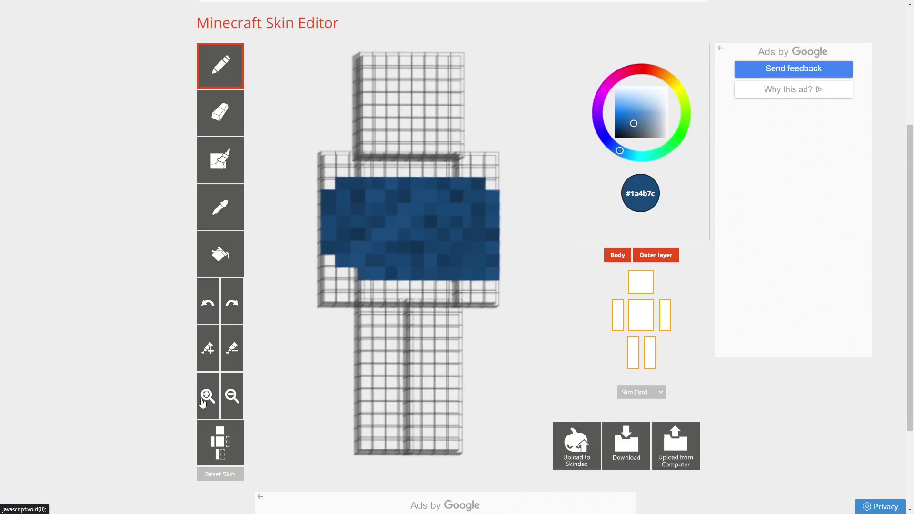
{"action": "left_click", "coordinate": [232, 405]}
{"action": "left_click", "coordinate": [220, 443]}
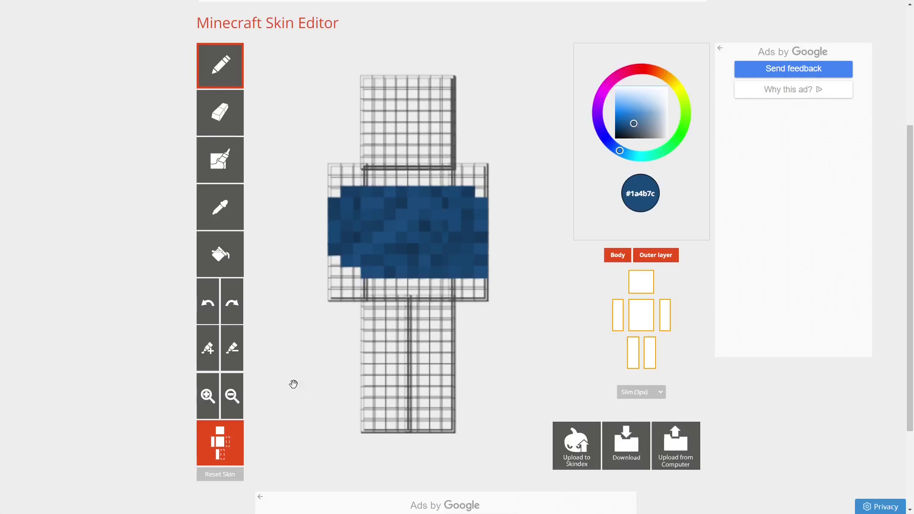
With the outer layer hidden, paint a #1a4b7c vertical stripe down the body, then restore the outer layer
{"action": "mouse_move", "coordinate": [308, 449]}
{"action": "left_mouse_down"}
{"action": "mouse_move", "coordinate": [337, 443]}
{"action": "mouse_move", "coordinate": [342, 420]}
{"action": "mouse_move", "coordinate": [312, 445]}
{"action": "left_mouse_up"}
{"action": "mouse_move", "coordinate": [363, 341]}
{"action": "left_mouse_down"}
{"action": "mouse_move", "coordinate": [484, 371]}
{"action": "mouse_move", "coordinate": [567, 355]}
{"action": "mouse_move", "coordinate": [483, 367]}
{"action": "mouse_move", "coordinate": [437, 352]}
{"action": "mouse_move", "coordinate": [420, 330]}
{"action": "mouse_move", "coordinate": [431, 406]}
{"action": "left_mouse_up"}
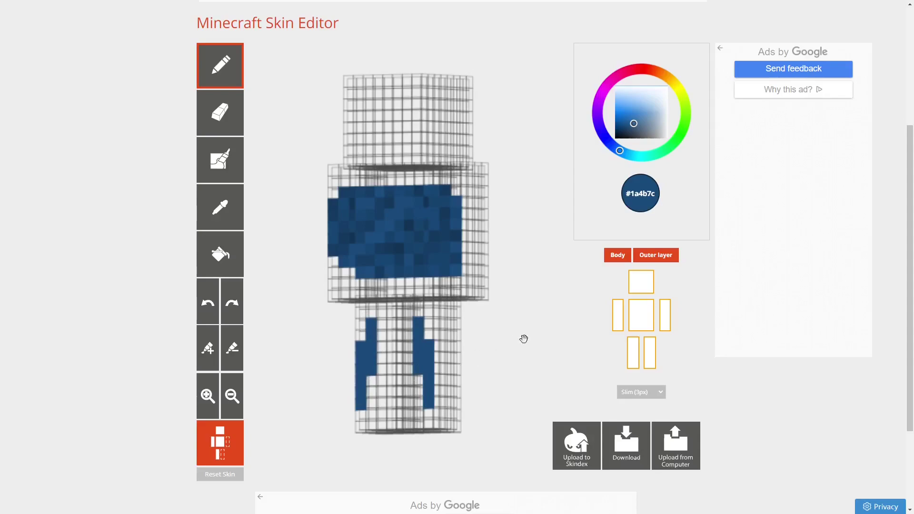
{"action": "left_click_drag", "start_coordinate": [533, 338], "coordinate": [492, 335]}
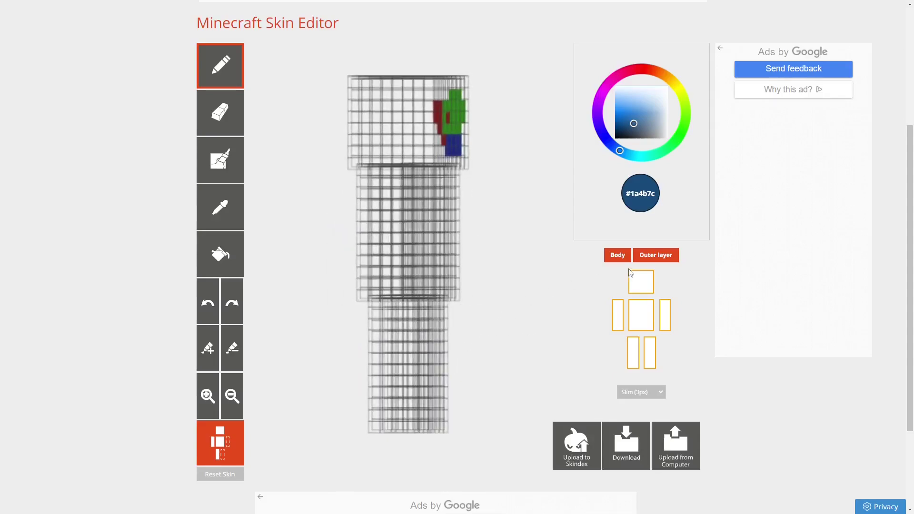
{"action": "left_click", "coordinate": [667, 257]}
{"action": "left_click_drag", "start_coordinate": [376, 181], "coordinate": [381, 266]}
{"action": "left_click_drag", "start_coordinate": [517, 309], "coordinate": [355, 304]}
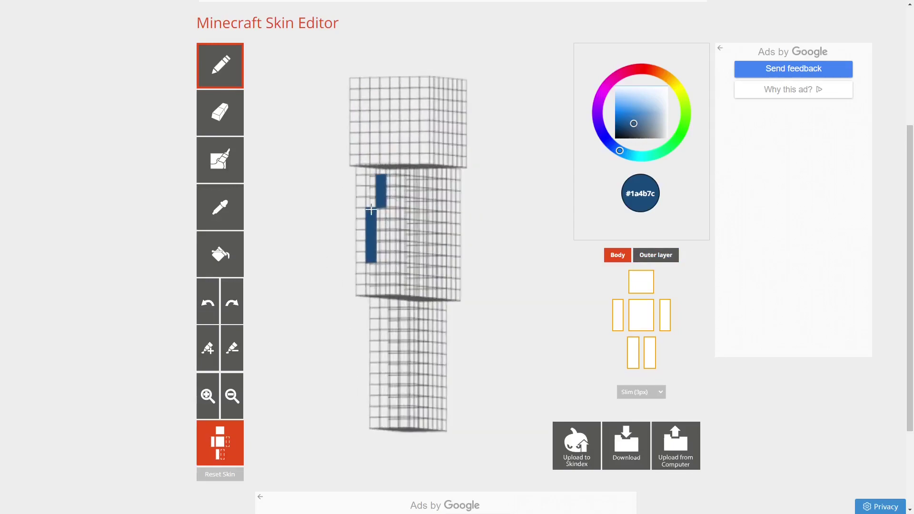
{"action": "left_click_drag", "start_coordinate": [528, 328], "coordinate": [498, 359]}
{"action": "left_click", "coordinate": [668, 255]}
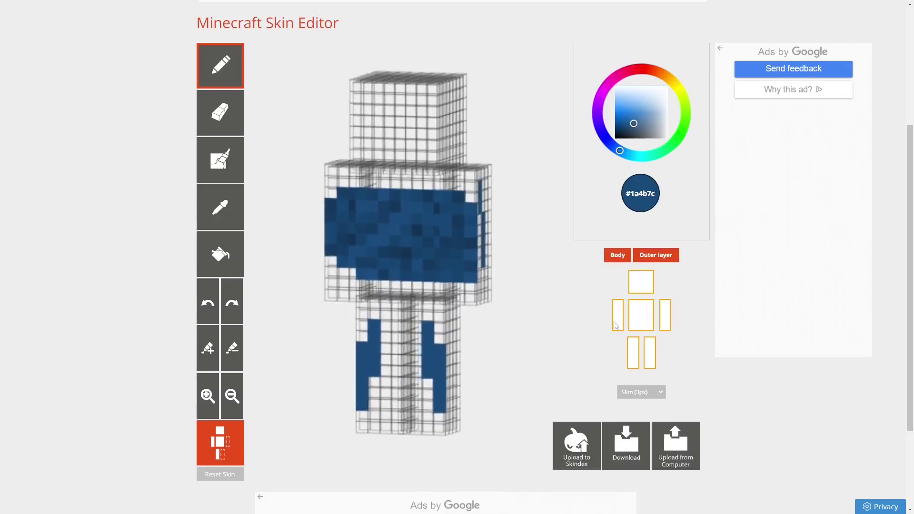
Hide the torso, outer layer and right leg, then show the torso again and hide the head
{"action": "left_click", "coordinate": [642, 310]}
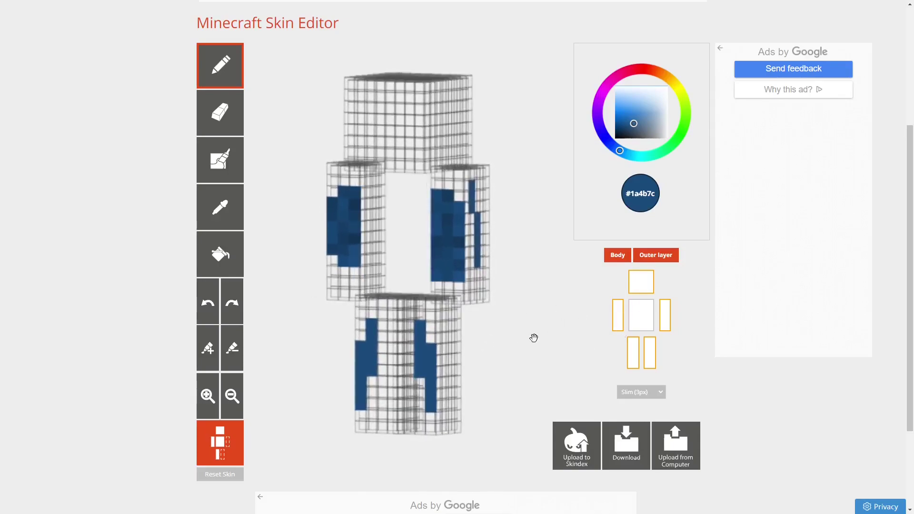
{"action": "left_click", "coordinate": [651, 257]}
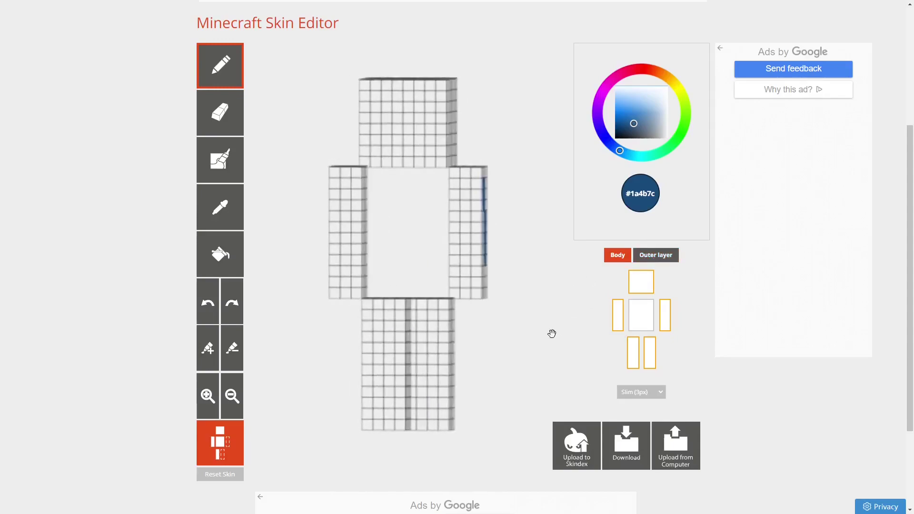
{"action": "left_click", "coordinate": [649, 343]}
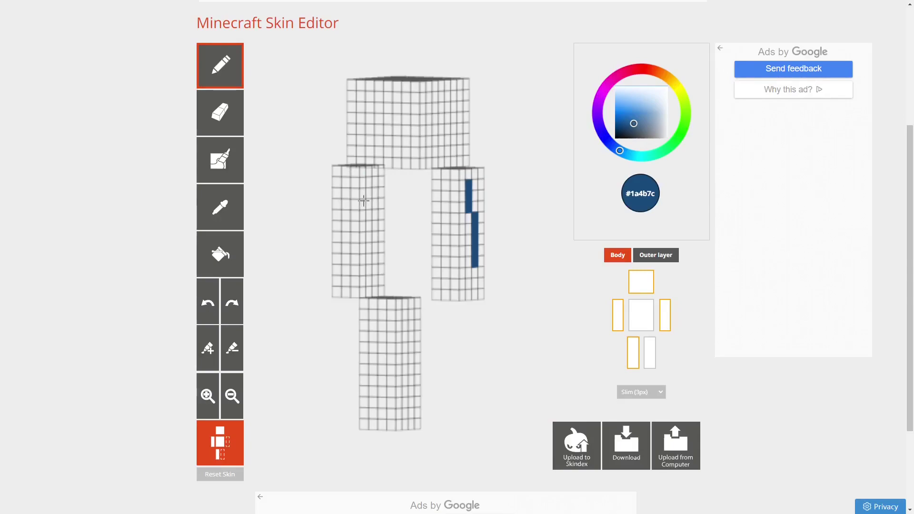
{"action": "left_click", "coordinate": [642, 313]}
{"action": "left_click", "coordinate": [642, 291]}
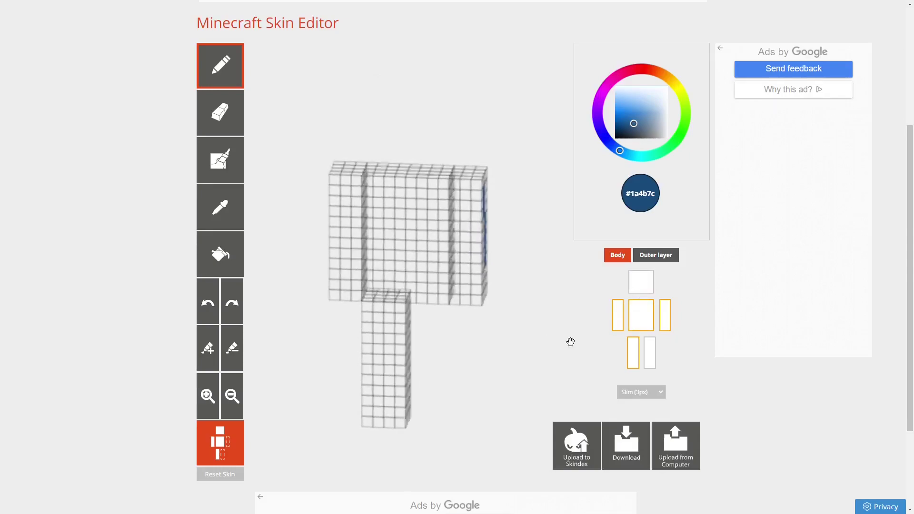
View the model from above, bring the right leg back, and show the head again
{"action": "left_click_drag", "start_coordinate": [436, 171], "coordinate": [533, 298]}
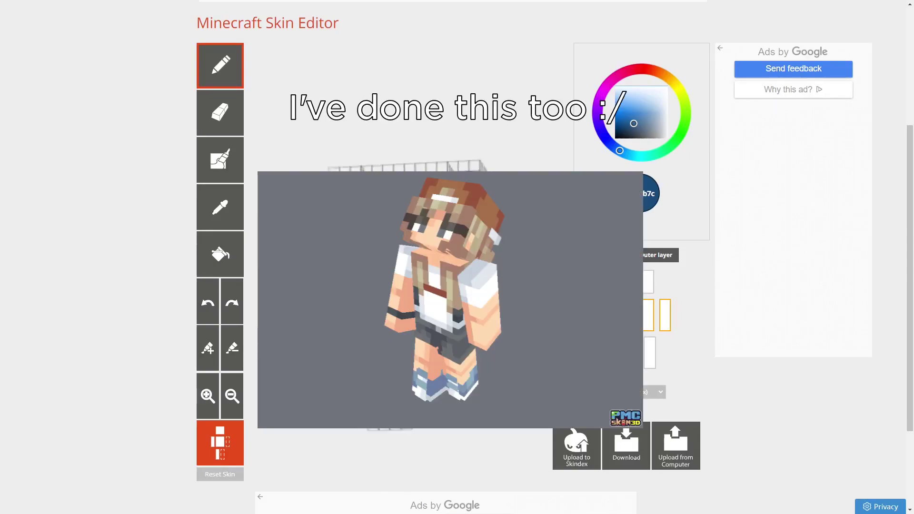
{"action": "left_click", "coordinate": [651, 344]}
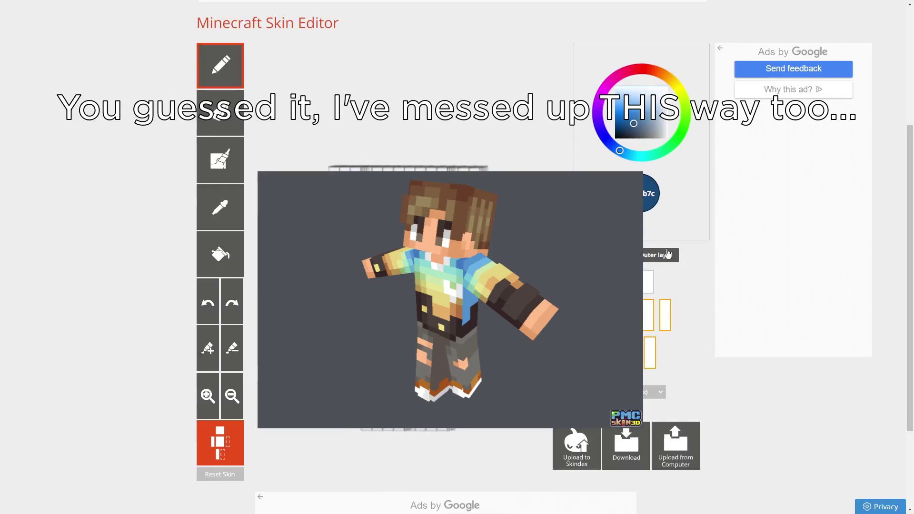
{"action": "left_click", "coordinate": [640, 284]}
Inspect the torso from both sides, briefly hiding and re-showing it, then return to a front view
{"action": "left_click_drag", "start_coordinate": [565, 357], "coordinate": [544, 351]}
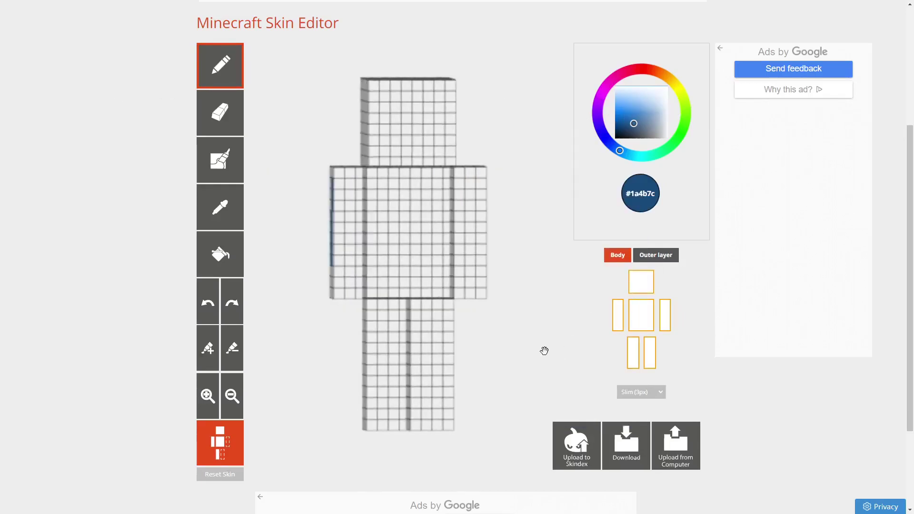
{"action": "left_click_drag", "start_coordinate": [507, 400], "coordinate": [495, 335]}
{"action": "left_click", "coordinate": [636, 324]}
{"action": "left_click", "coordinate": [650, 316]}
{"action": "left_click_drag", "start_coordinate": [543, 352], "coordinate": [515, 327]}
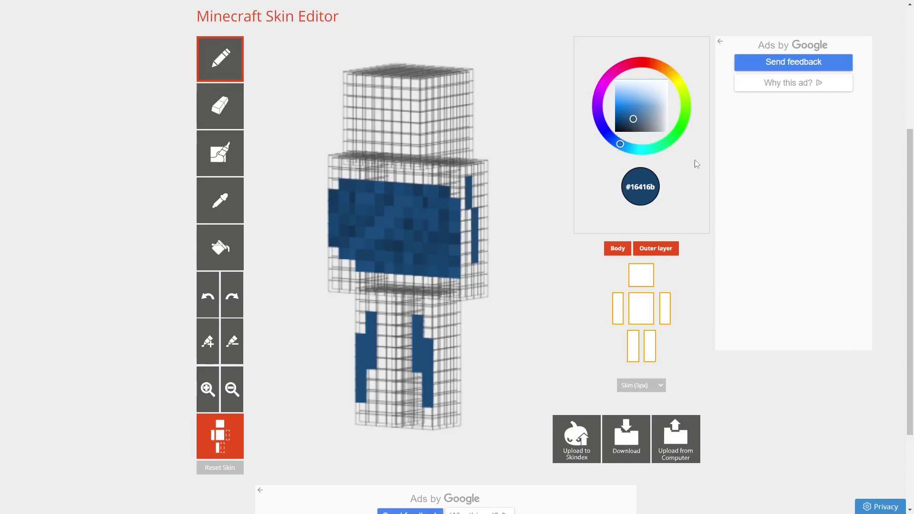
Try lighter and darker blues, greens and reds in the colour picker, settling on muted red #a84a43
{"action": "left_click", "coordinate": [645, 104]}
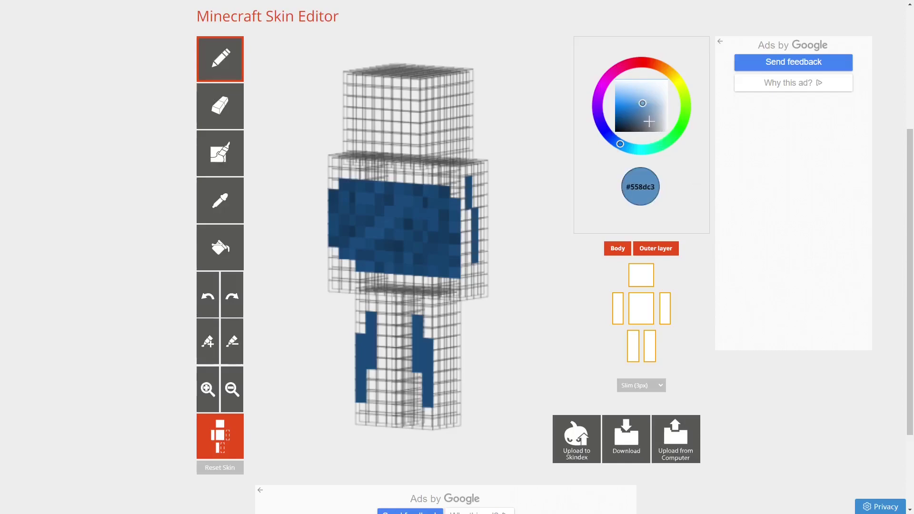
{"action": "left_click", "coordinate": [649, 122]}
{"action": "left_click", "coordinate": [682, 127]}
{"action": "left_click", "coordinate": [637, 98]}
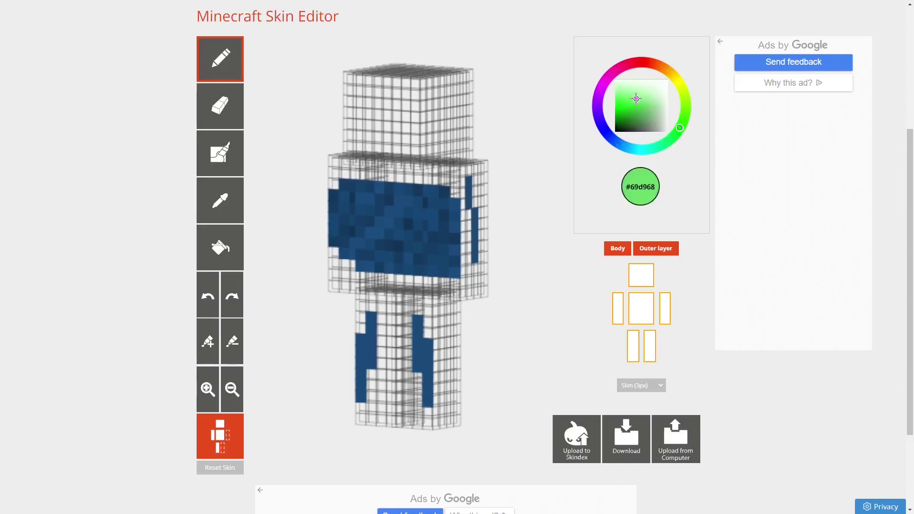
{"action": "left_click", "coordinate": [644, 69]}
{"action": "left_click", "coordinate": [647, 115]}
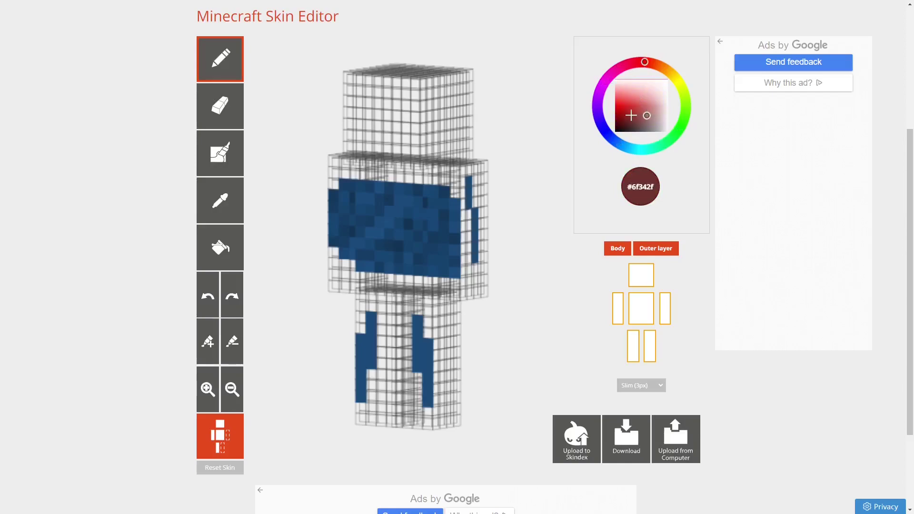
{"action": "left_click", "coordinate": [631, 116]}
{"action": "left_click", "coordinate": [633, 76]}
{"action": "left_click", "coordinate": [645, 87]}
{"action": "left_click", "coordinate": [635, 113]}
{"action": "left_click", "coordinate": [642, 101]}
{"action": "left_click", "coordinate": [641, 123]}
{"action": "left_click", "coordinate": [645, 108]}
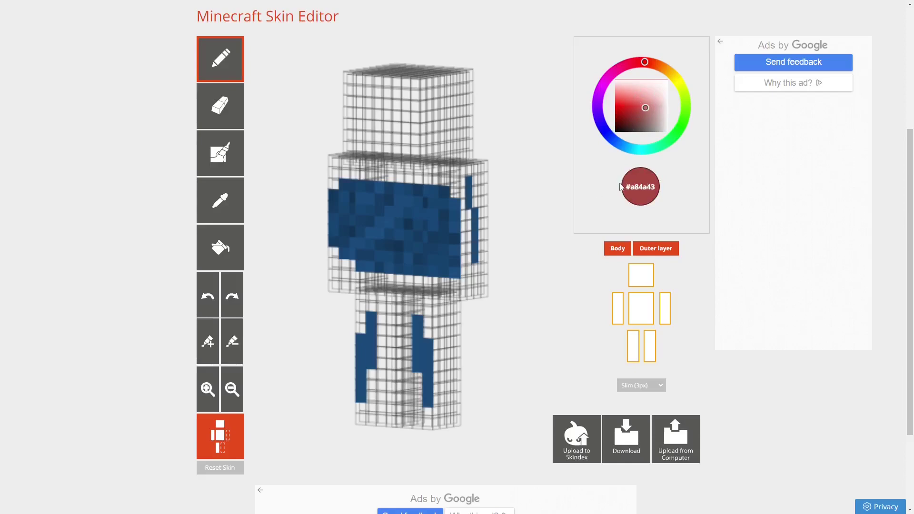
Replace the hex colour code #a84a43 with g56386
{"action": "left_click_drag", "start_coordinate": [622, 187], "coordinate": [698, 186]}
{"action": "type", "text": "g56386"}
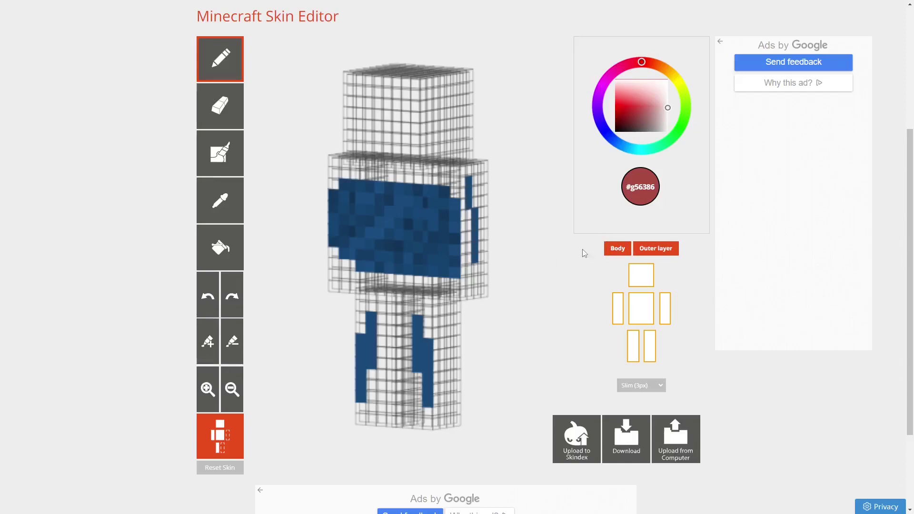
{"action": "left_click", "coordinate": [616, 251]}
{"action": "left_click", "coordinate": [615, 251]}
{"action": "left_click", "coordinate": [650, 249]}
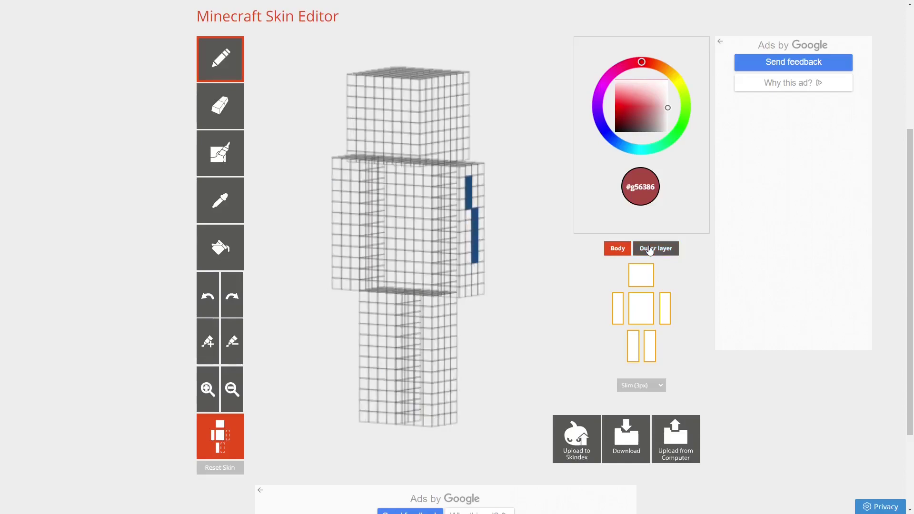
{"action": "left_click", "coordinate": [650, 250]}
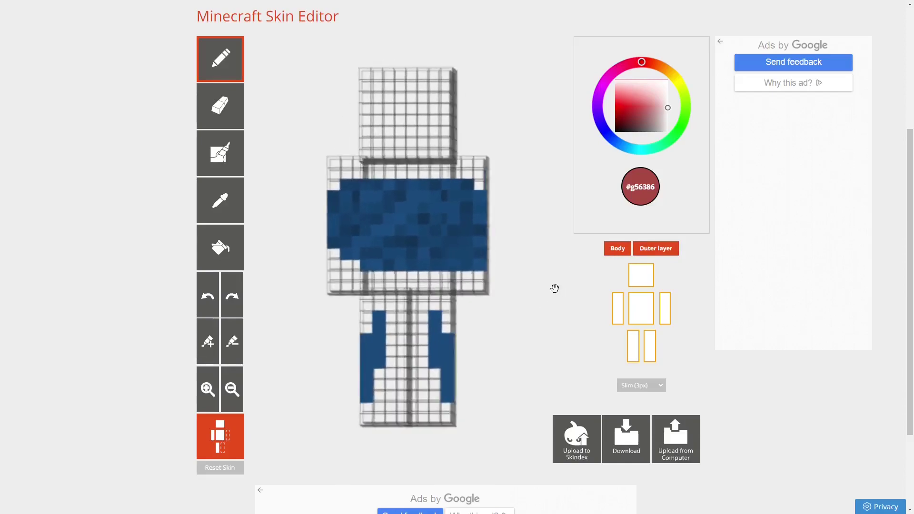
{"action": "left_click", "coordinate": [623, 251]}
{"action": "mouse_move", "coordinate": [549, 301]}
{"action": "left_mouse_down"}
{"action": "mouse_move", "coordinate": [498, 326]}
{"action": "mouse_move", "coordinate": [548, 311]}
{"action": "left_mouse_up"}
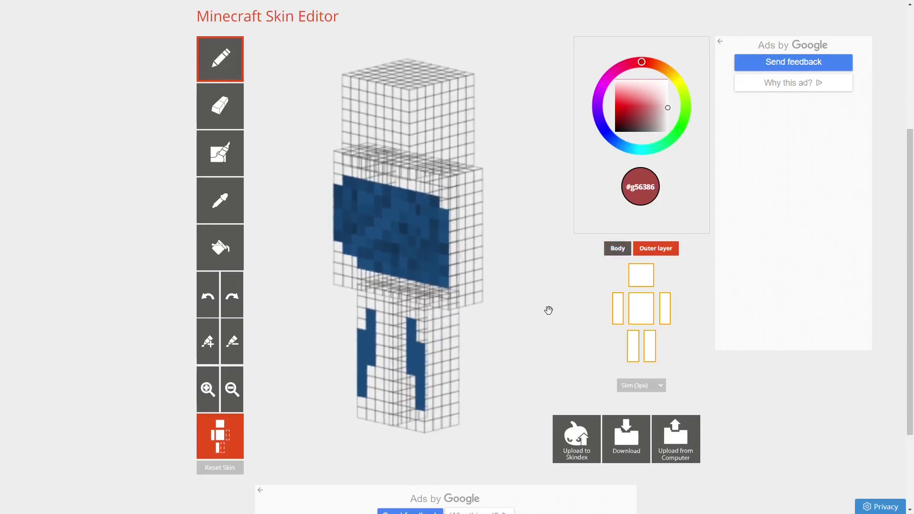
{"action": "left_click", "coordinate": [619, 251]}
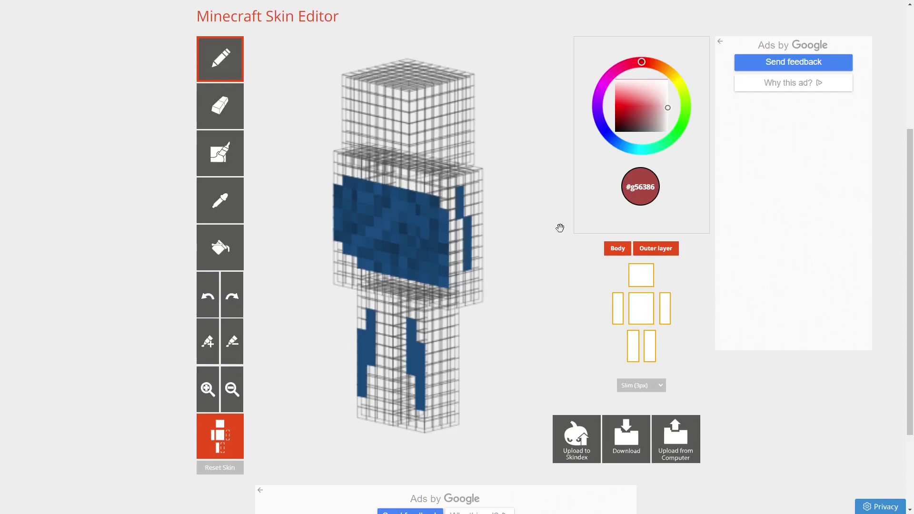
{"action": "left_click", "coordinate": [627, 250]}
{"action": "left_click", "coordinate": [650, 252]}
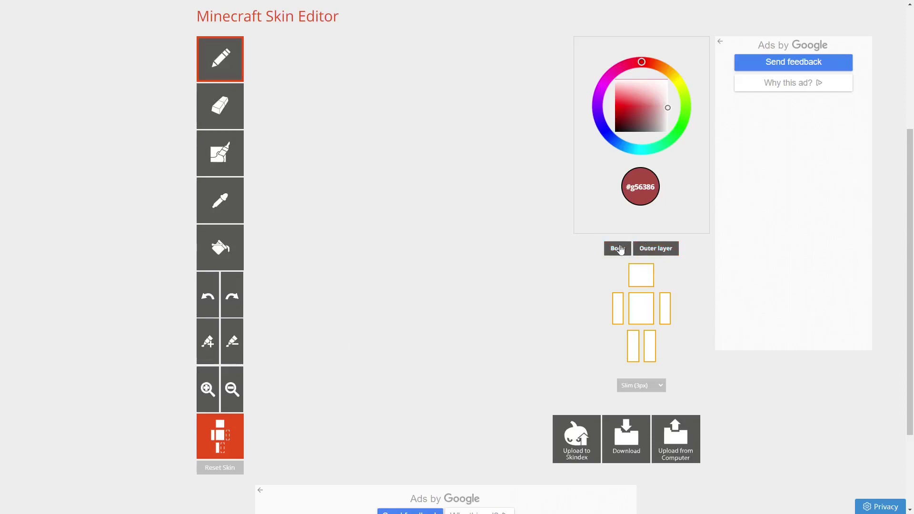
{"action": "left_click", "coordinate": [620, 249]}
{"action": "left_click", "coordinate": [661, 252]}
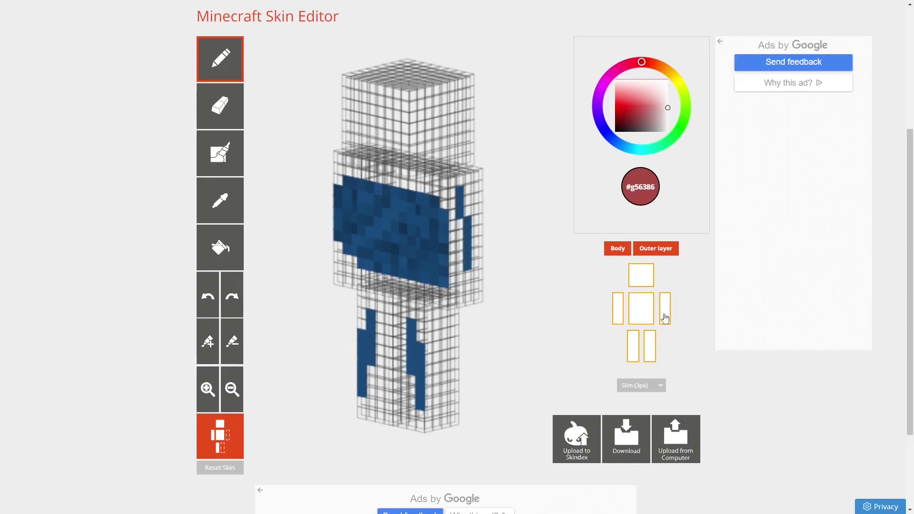
{"action": "left_click", "coordinate": [645, 310]}
{"action": "left_click", "coordinate": [647, 310]}
{"action": "left_click", "coordinate": [664, 317]}
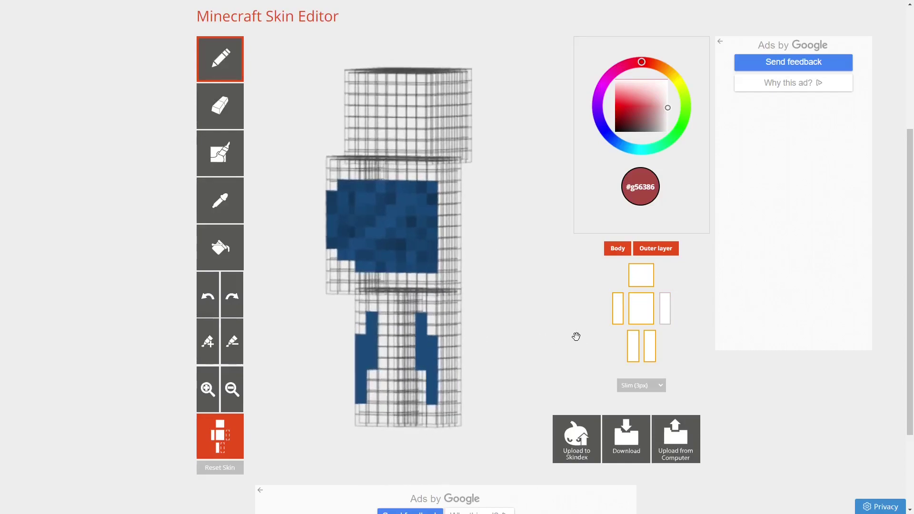
{"action": "left_click", "coordinate": [667, 309]}
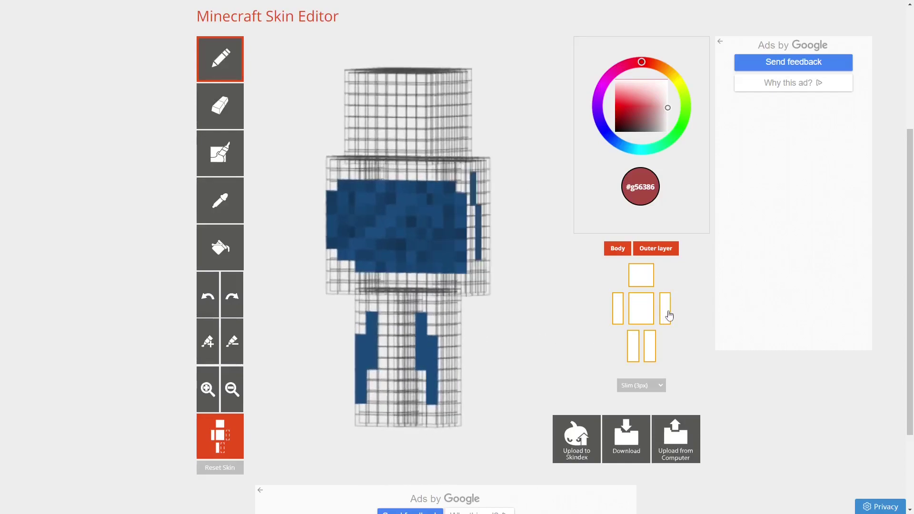
{"action": "left_click", "coordinate": [669, 316]}
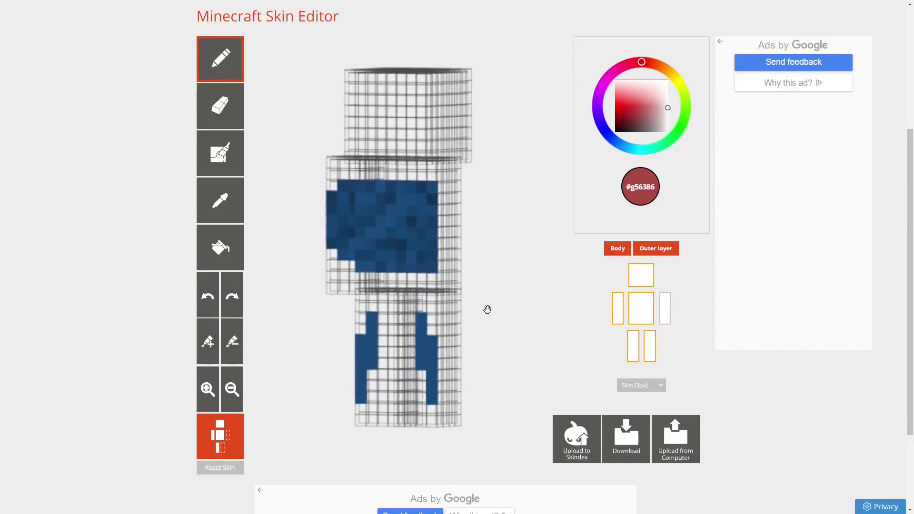
{"action": "left_click_drag", "start_coordinate": [543, 299], "coordinate": [529, 300]}
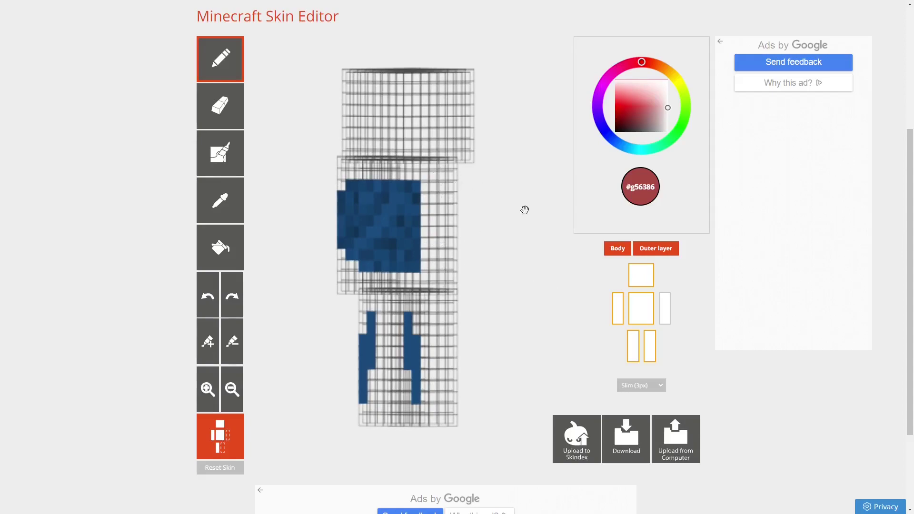
{"action": "left_click", "coordinate": [660, 248]}
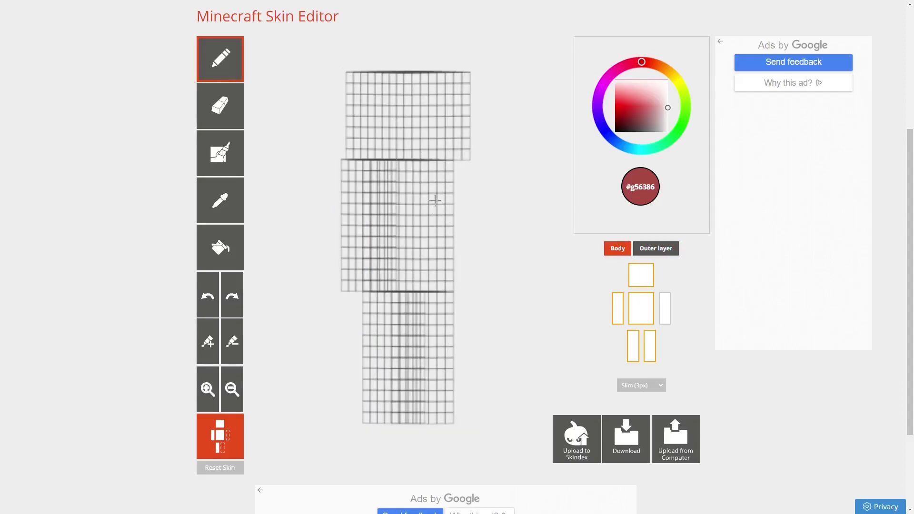
{"action": "left_click", "coordinate": [651, 249]}
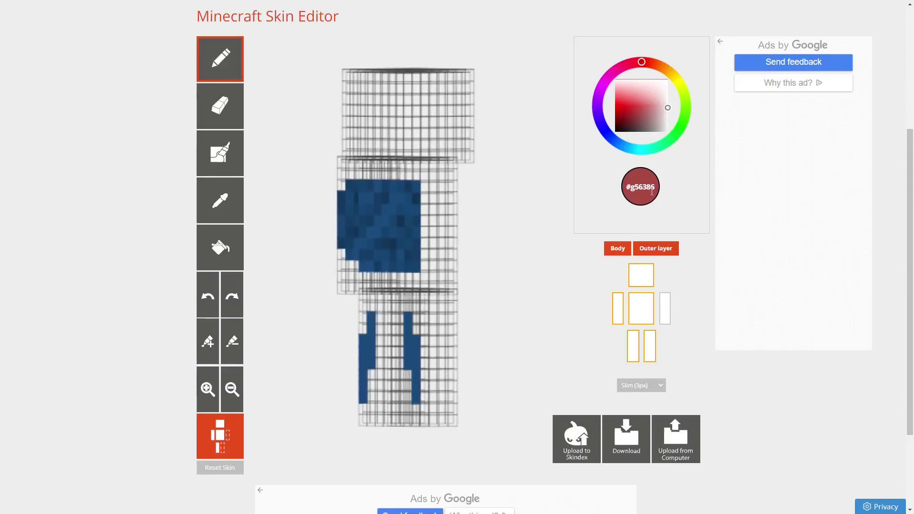
{"action": "left_click_drag", "start_coordinate": [467, 310], "coordinate": [511, 308]}
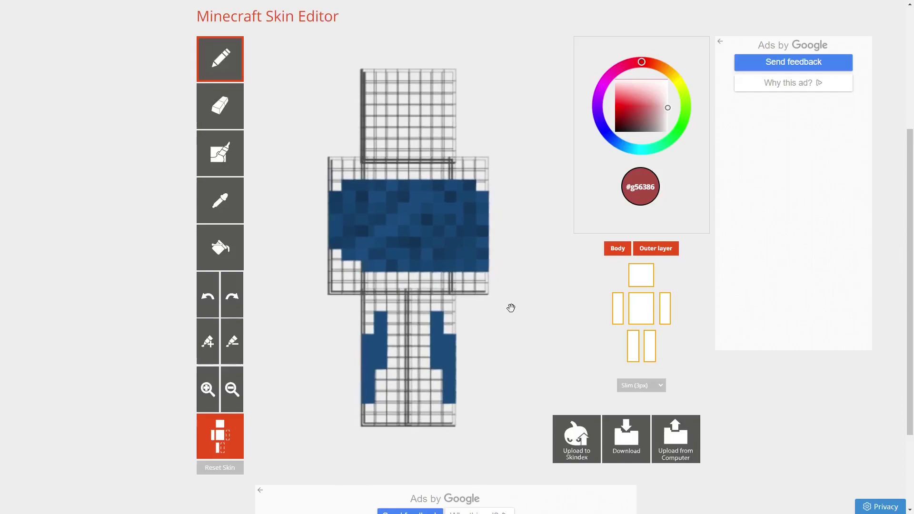
{"action": "left_click", "coordinate": [639, 309]}
{"action": "left_click_drag", "start_coordinate": [532, 378], "coordinate": [471, 371]}
{"action": "mouse_move", "coordinate": [467, 310]}
{"action": "left_mouse_down"}
{"action": "mouse_move", "coordinate": [526, 336]}
{"action": "mouse_move", "coordinate": [543, 365]}
{"action": "mouse_move", "coordinate": [474, 306]}
{"action": "left_mouse_up"}
{"action": "left_click_drag", "start_coordinate": [514, 338], "coordinate": [522, 269]}
{"action": "left_click", "coordinate": [636, 303]}
{"action": "left_click_drag", "start_coordinate": [543, 320], "coordinate": [500, 286]}
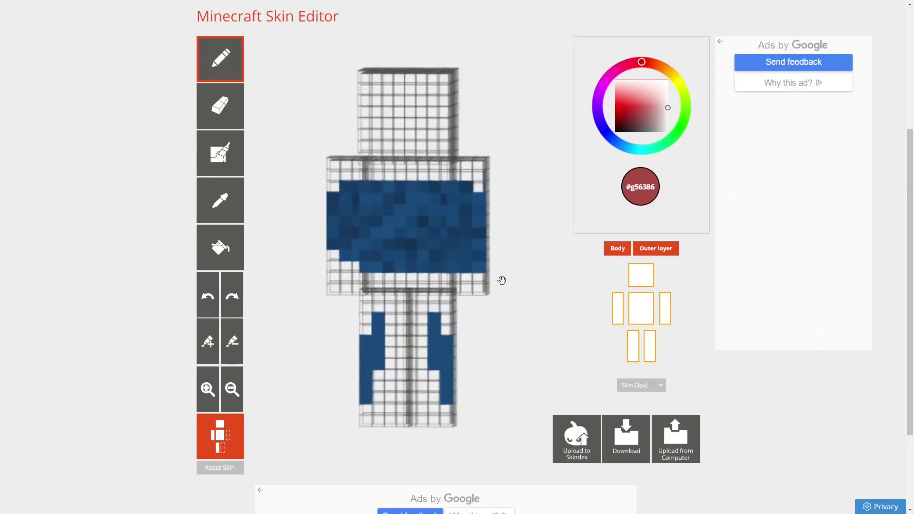
{"action": "mouse_move", "coordinate": [524, 346]}
{"action": "left_mouse_down"}
{"action": "mouse_move", "coordinate": [515, 326]}
{"action": "mouse_move", "coordinate": [509, 338]}
{"action": "left_mouse_up"}
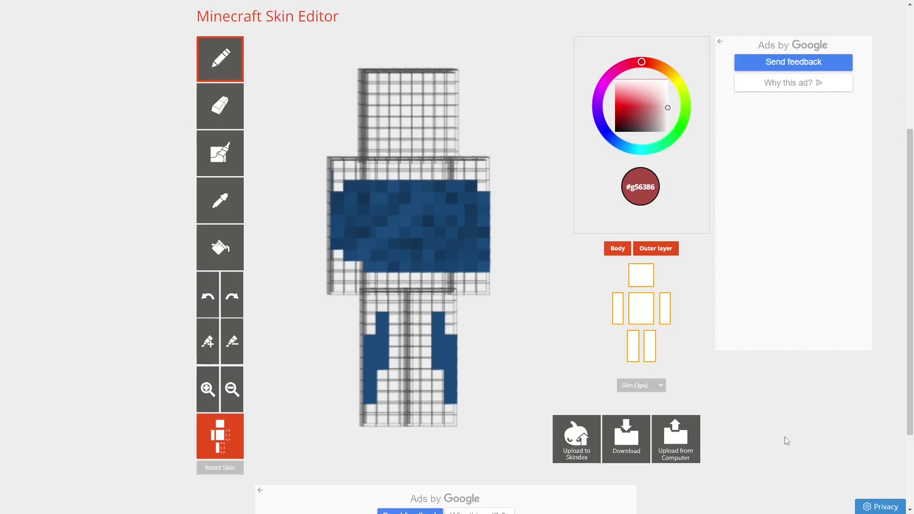
Choose Classic (4px) in the arm-width dropdown, then reopen the dropdown
{"action": "left_click", "coordinate": [662, 386]}
{"action": "left_click", "coordinate": [638, 397]}
{"action": "scroll", "coordinate": [440, 228], "scroll_direction": "up", "scroll_amount": 1}
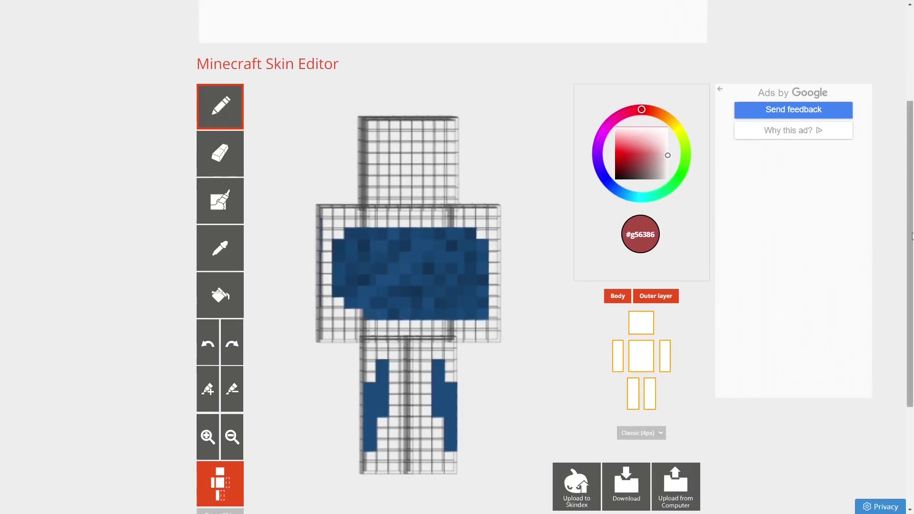
{"action": "left_click_drag", "start_coordinate": [910, 236], "coordinate": [911, 261]}
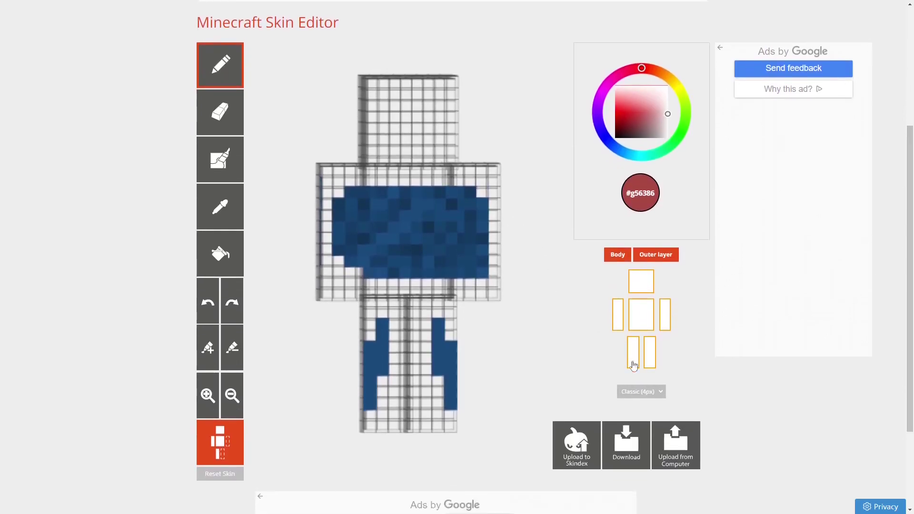
{"action": "left_click", "coordinate": [648, 396]}
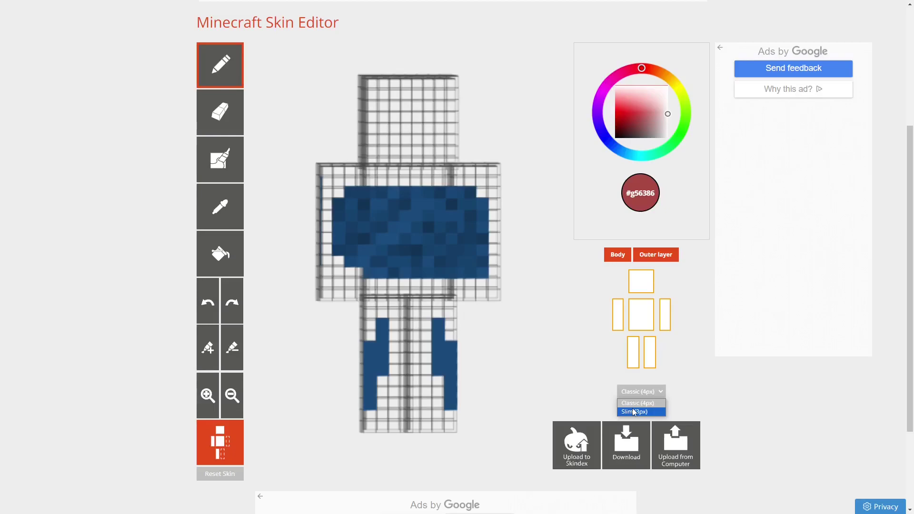
Switch the arm-width dropdown back to Slim (3px) so the arms narrow beside the blue torso band
{"action": "left_click", "coordinate": [634, 412]}
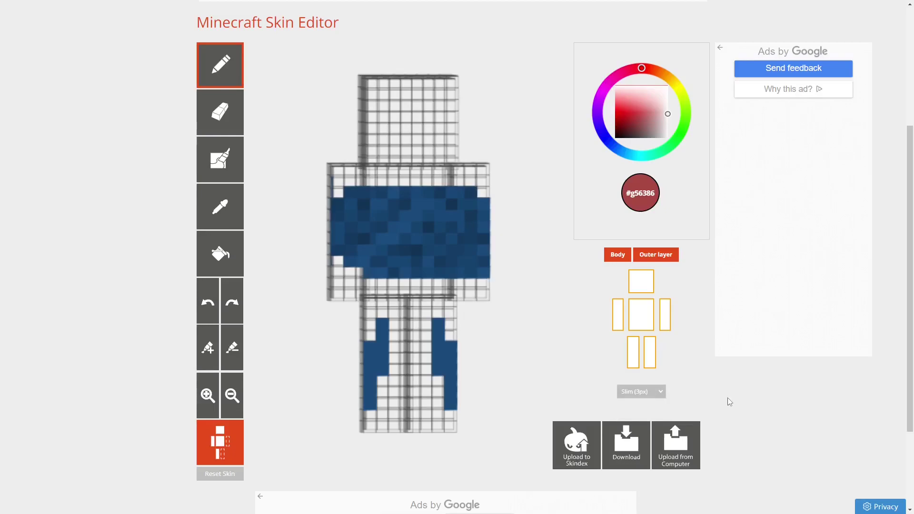